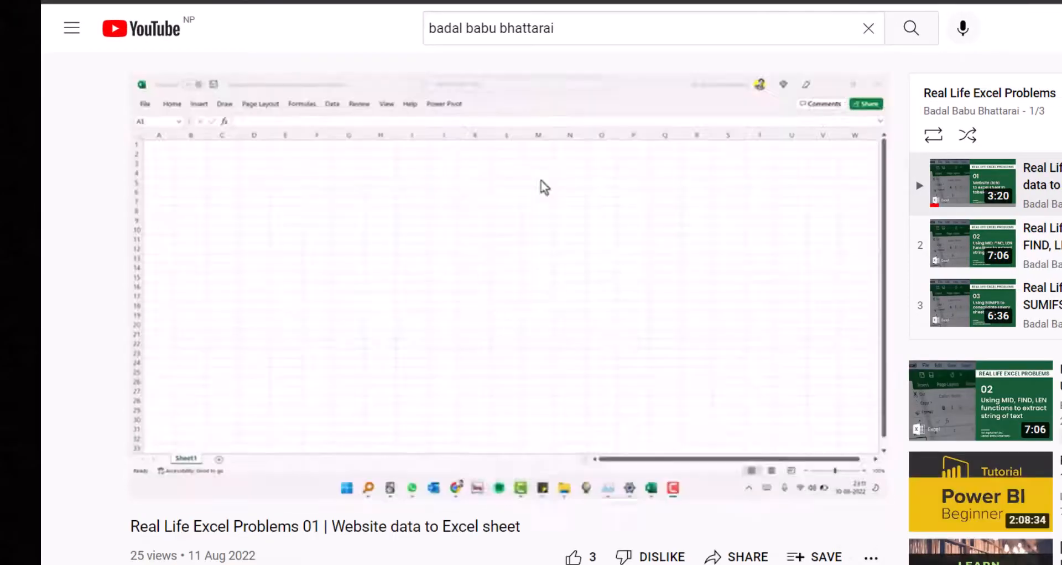
- Expand the YouTube video's description to reveal the OneDrive practice-data link
scroll(509, 277, down, 5)
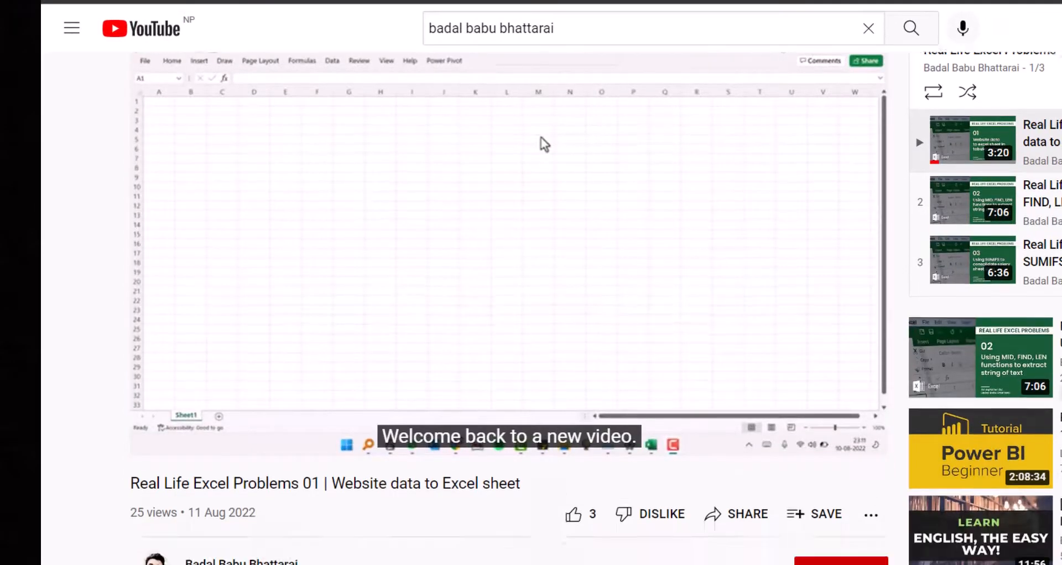
click(215, 431)
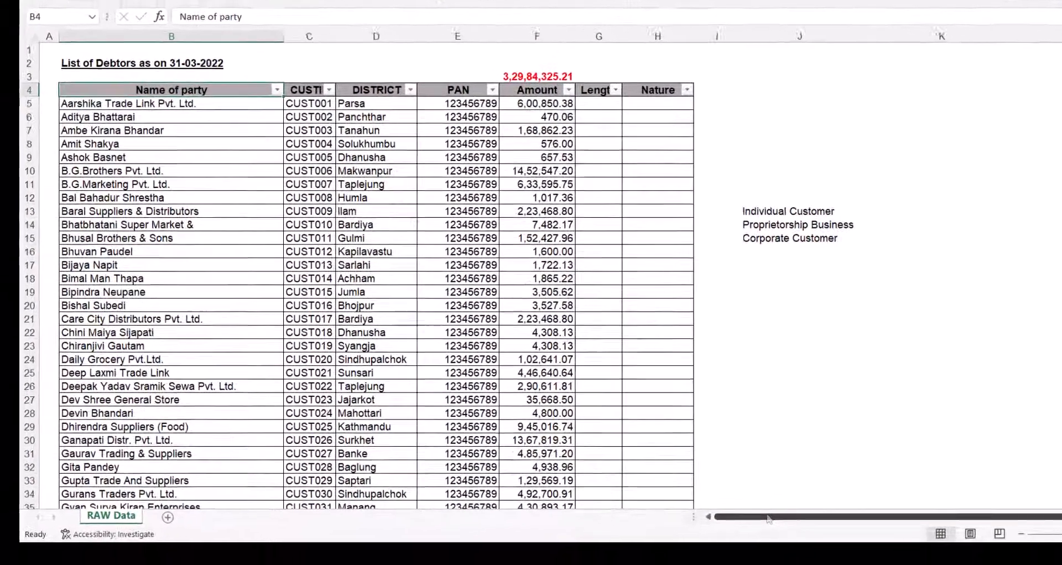
- Add totals in K13:K15 beside the three category labels, with an AutoSum total in K16
key(Down)
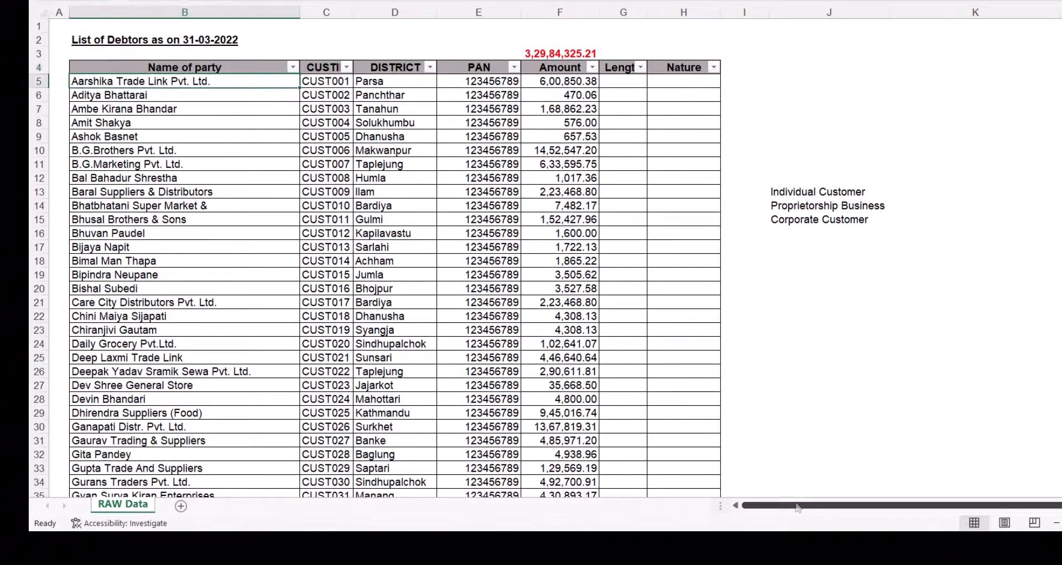
key(ctrl+Down)
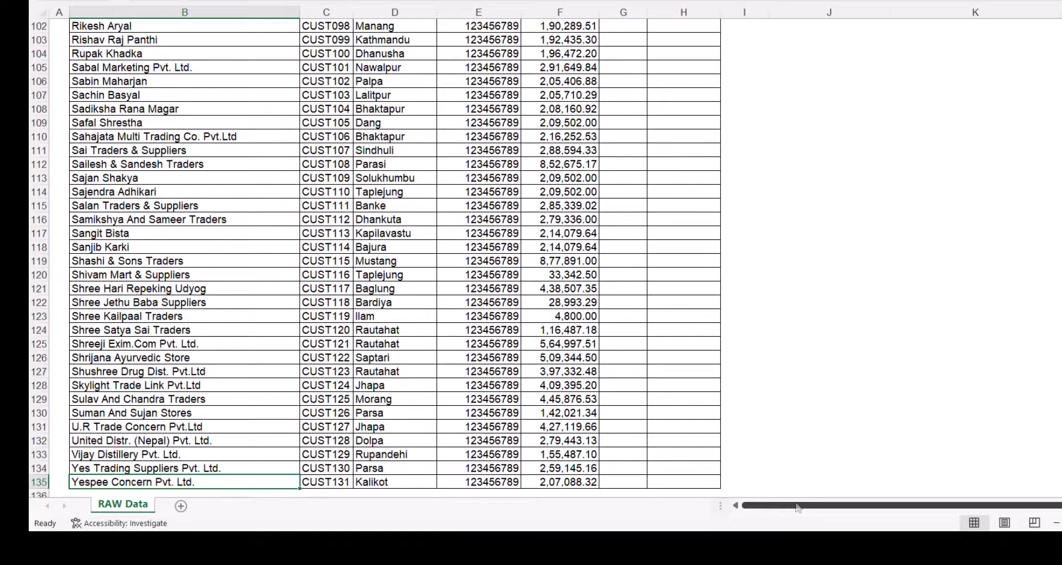
key(ctrl+Up)
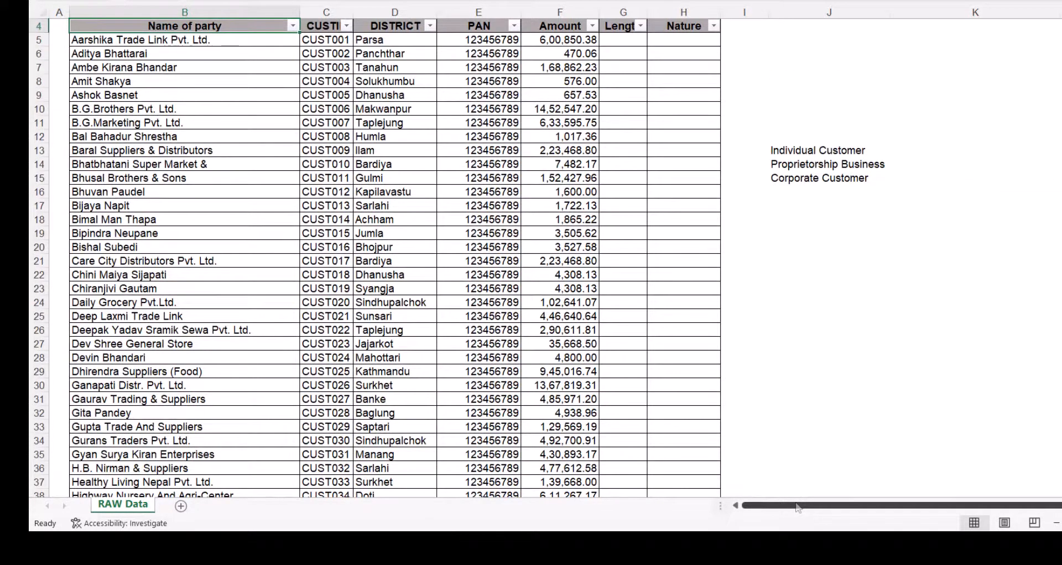
click(795, 148)
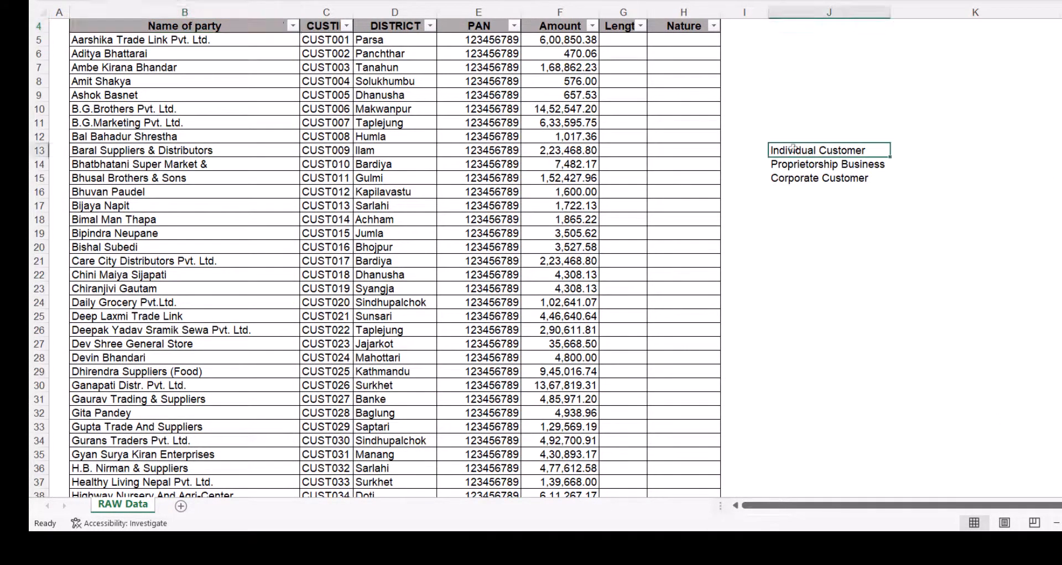
key(shift+Down)
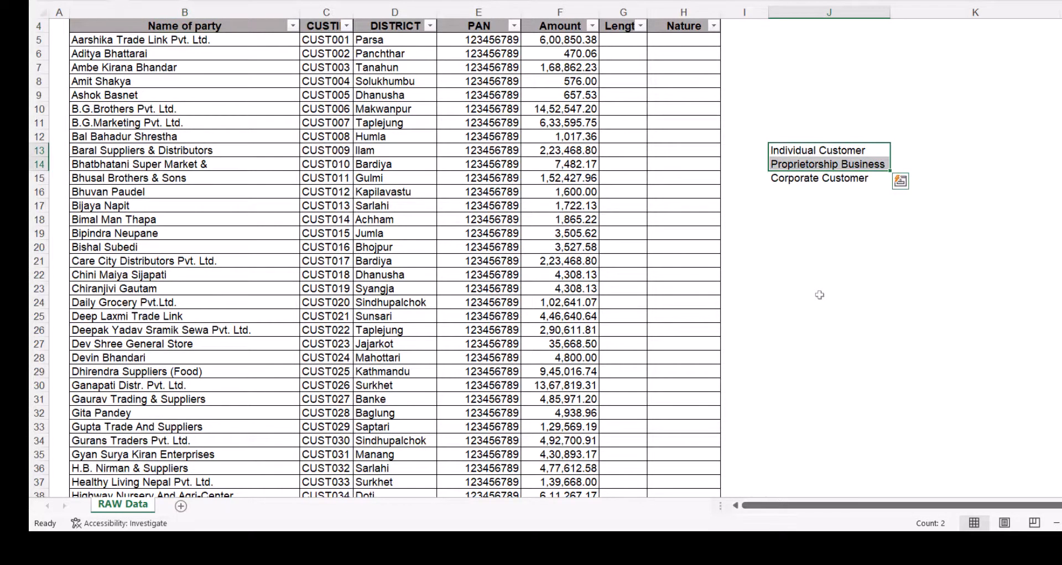
key(shift+Down)
key(Right)
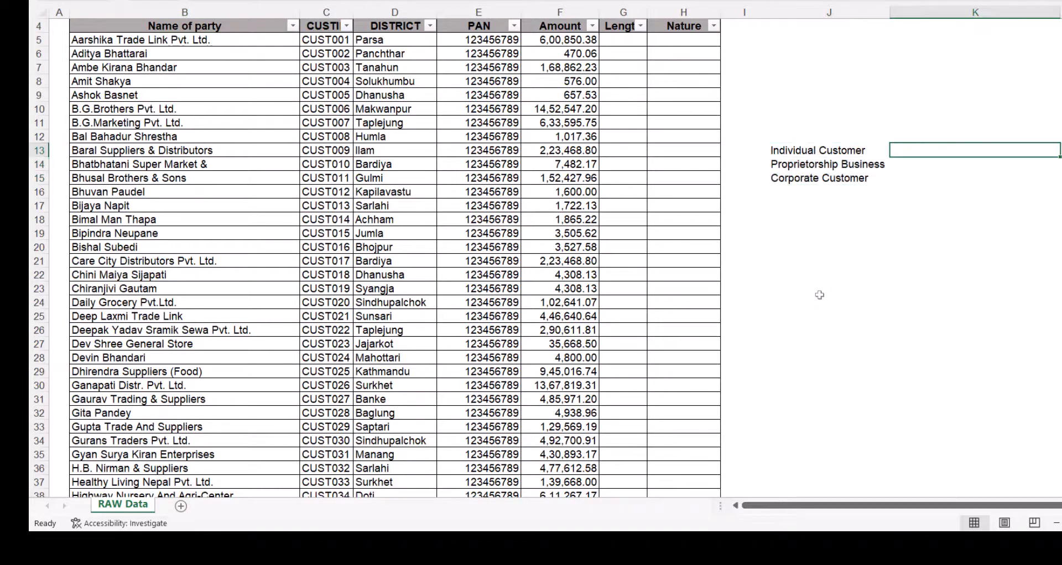
key(Down)
key(Down)
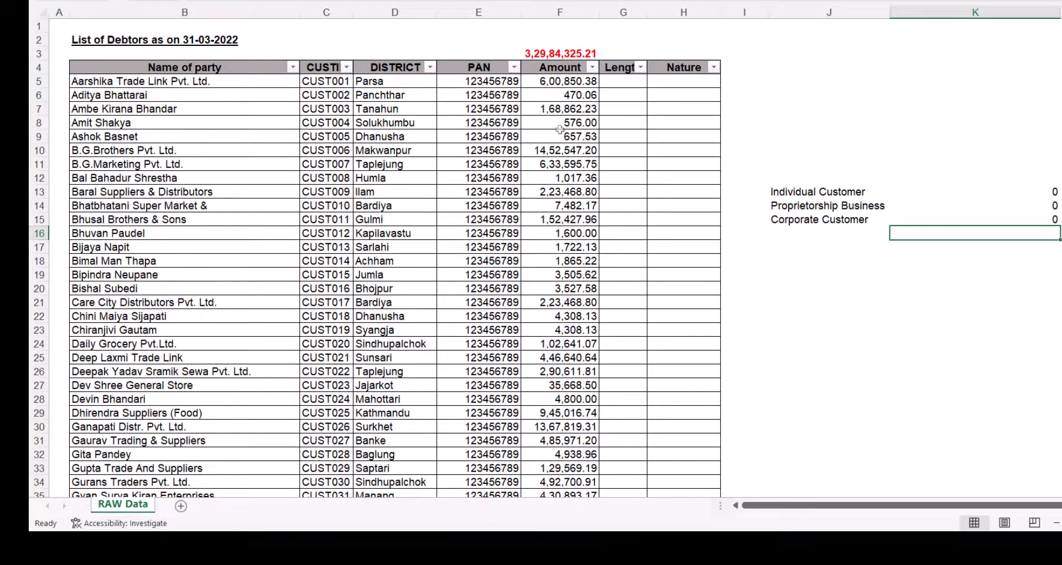
key(alt+equal)
key(ctrl+Return)
click(527, 52)
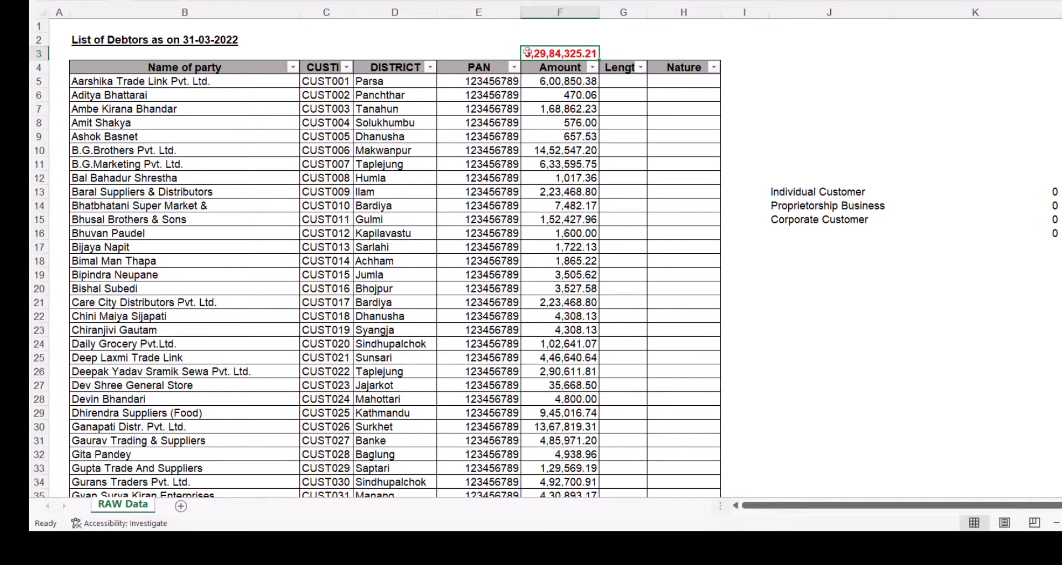
click(270, 80)
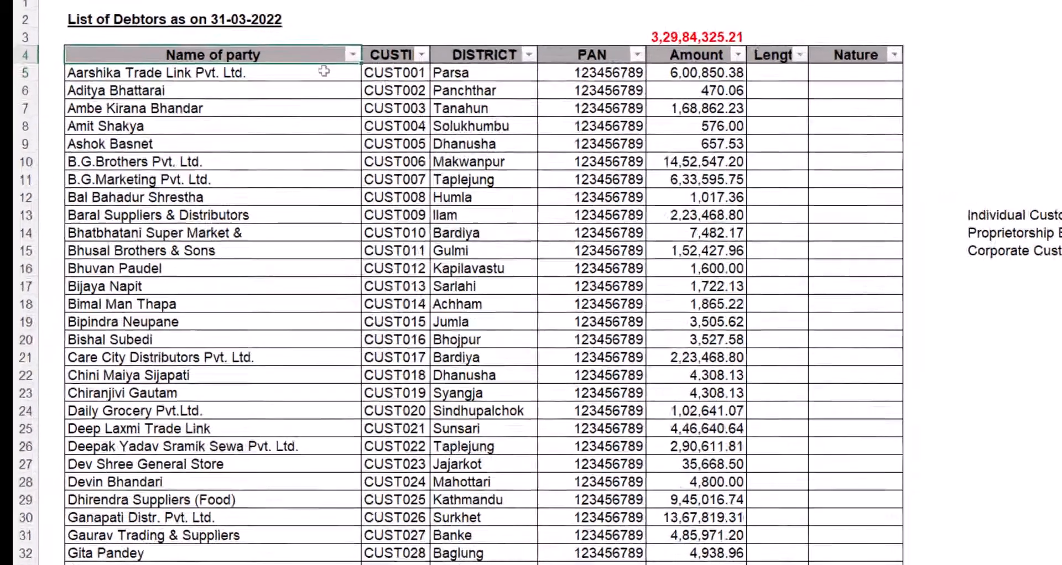
- Filter party names containing 'ltd' and fill their visible Nature cells with 'Corporate Customers'
key(Up)
key(alt+Down)
text(e)
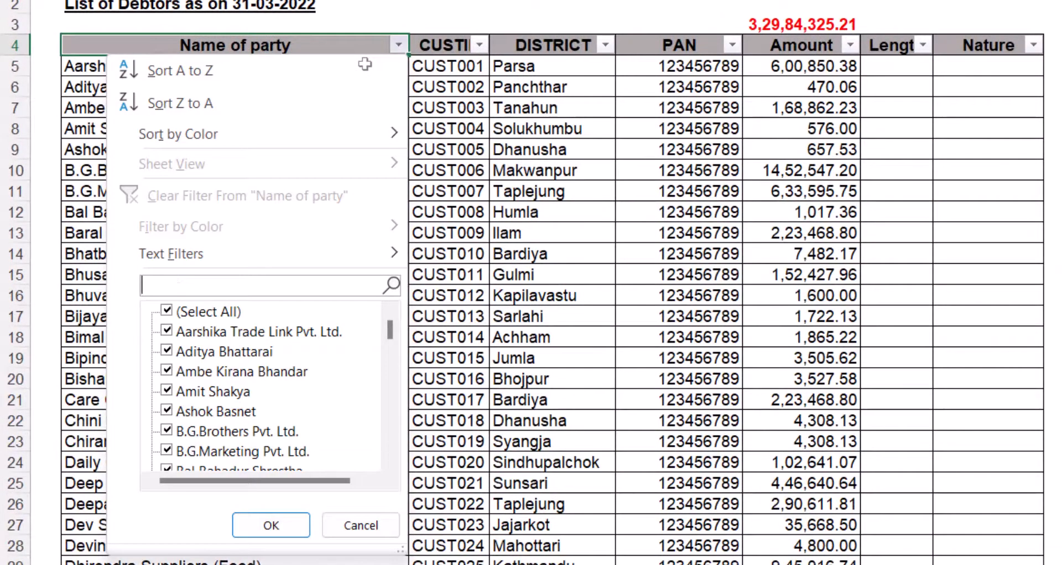
text(ltd)
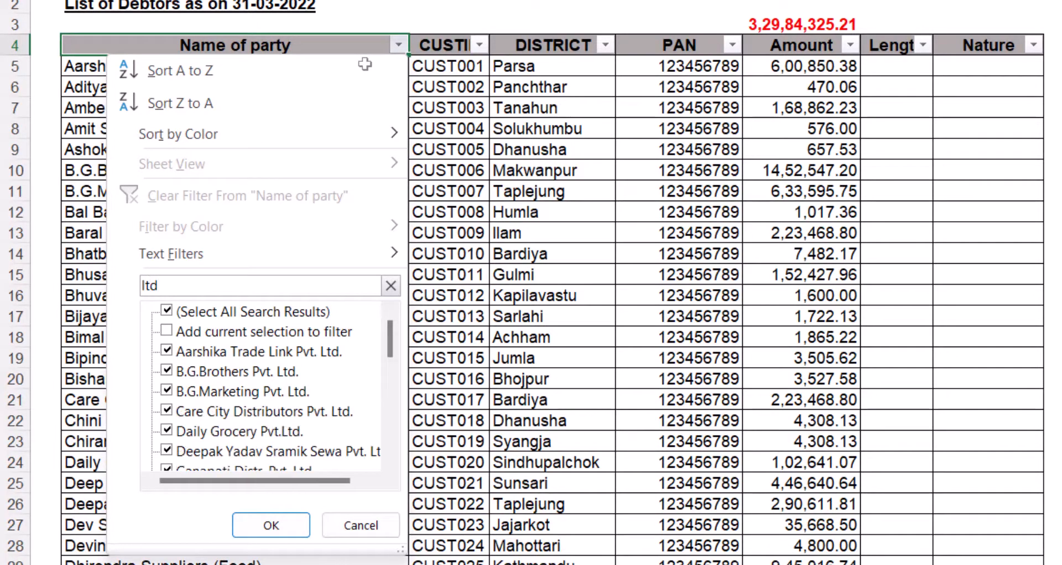
key(Return)
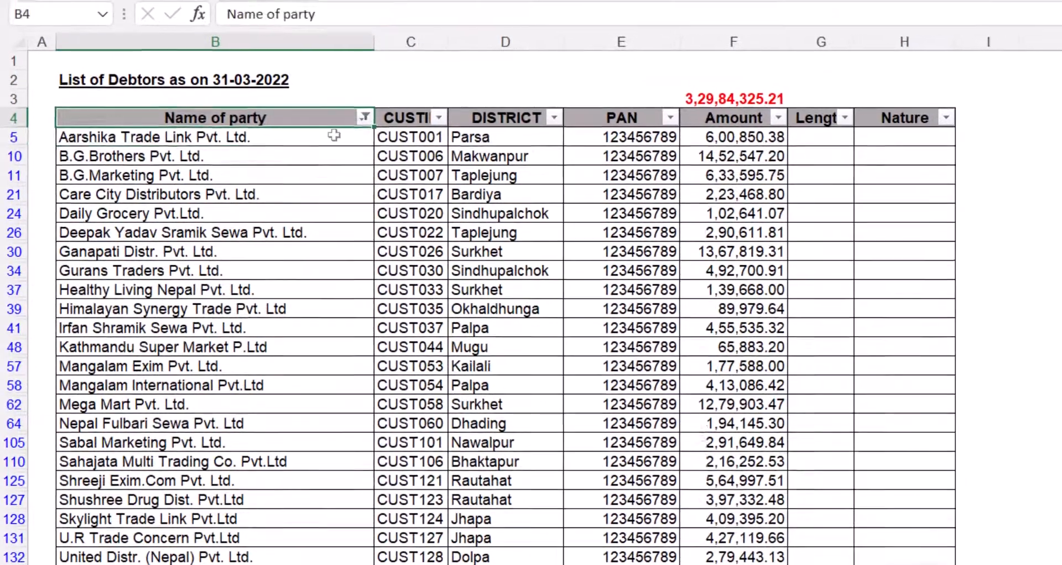
key(ctrl+Down)
key(Right)
key(Right)
key(Right)
key(Right)
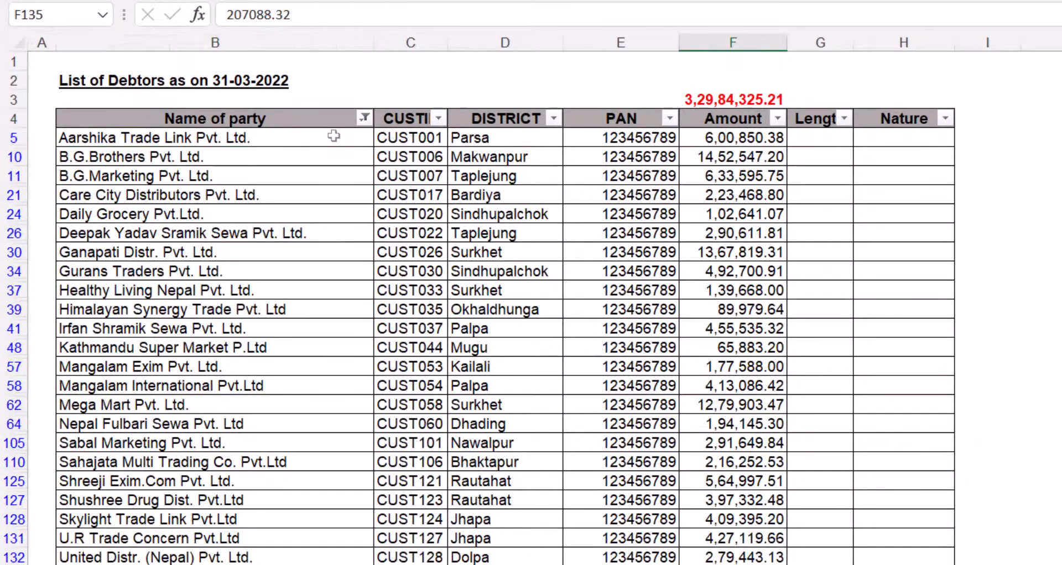
key(Right)
key(Right)
key(ctrl+shift+Up)
key(shift+Down)
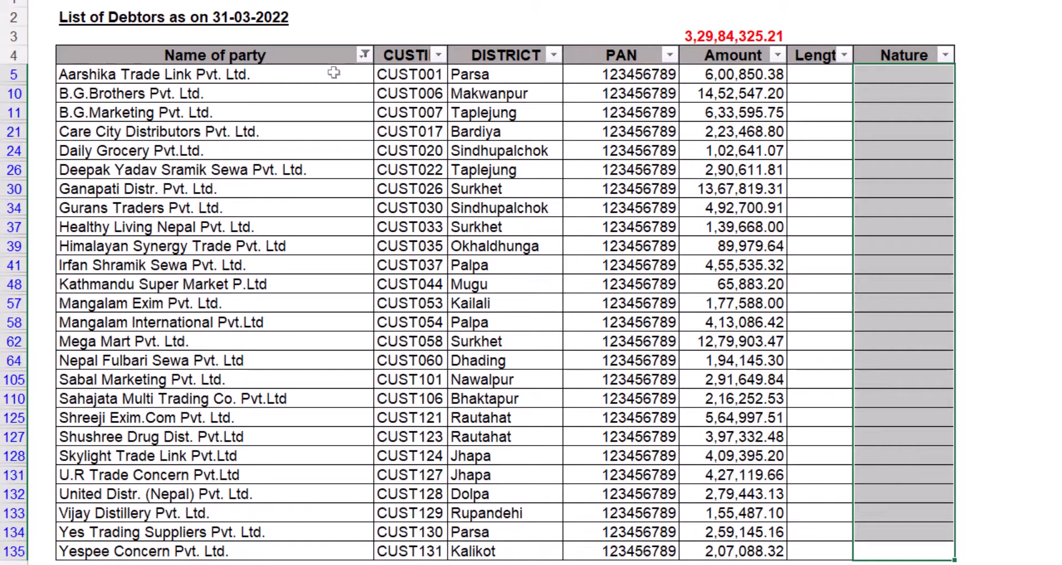
text(Corporat)
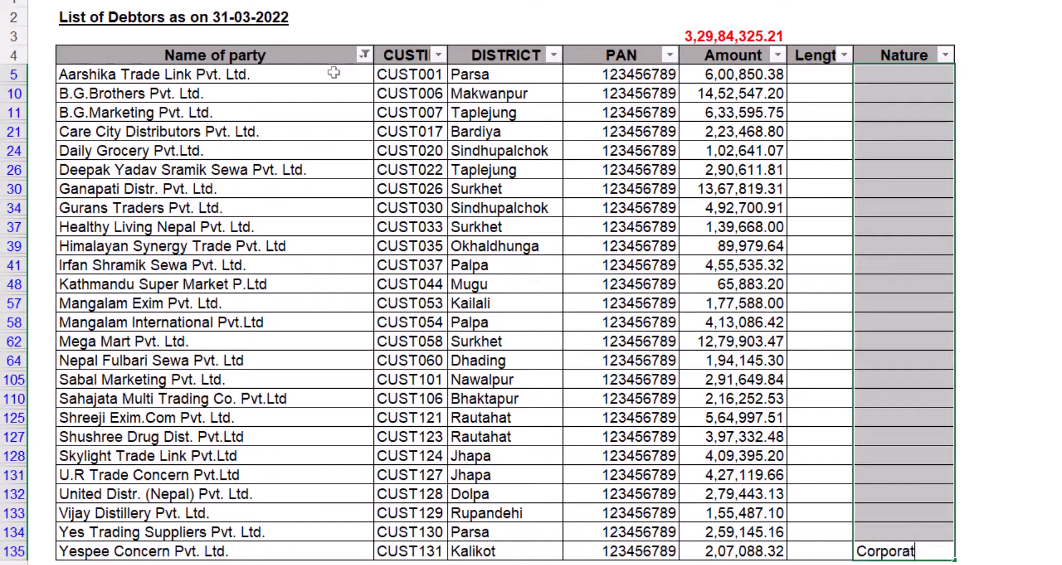
text(e Customers)
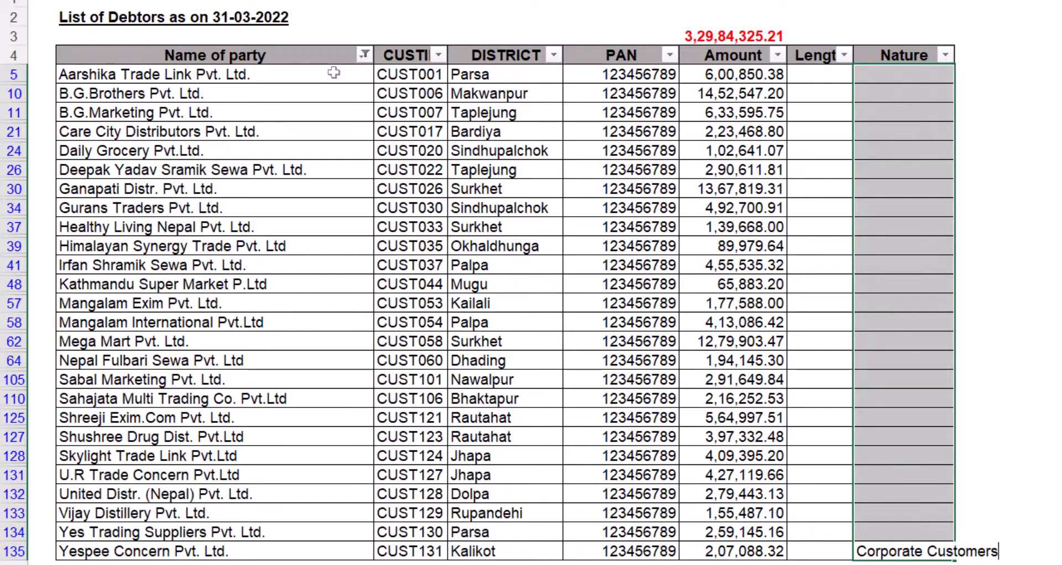
key(ctrl+Return)
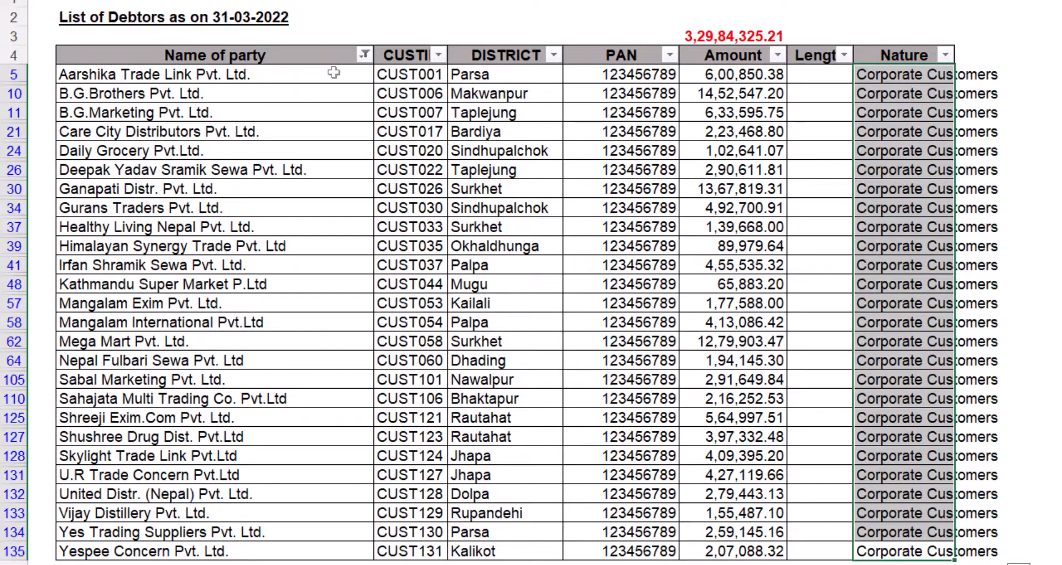
- AutoFit the Nature column width and clear the Name of party filter
key(alt+h)
key(o)
key(i)
key(alt+a)
key(c)
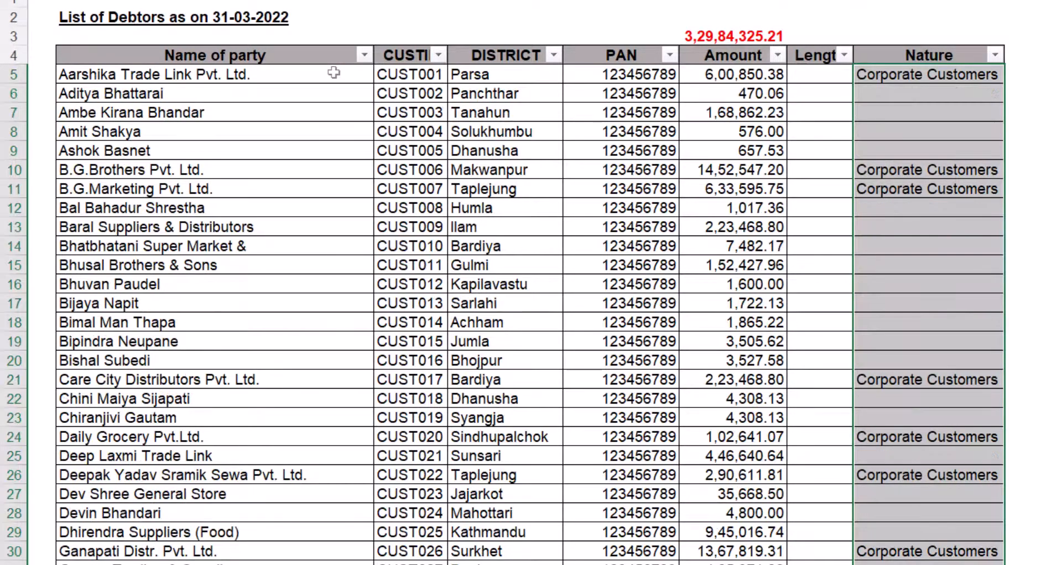
key(ctrl+Home)
click(364, 55)
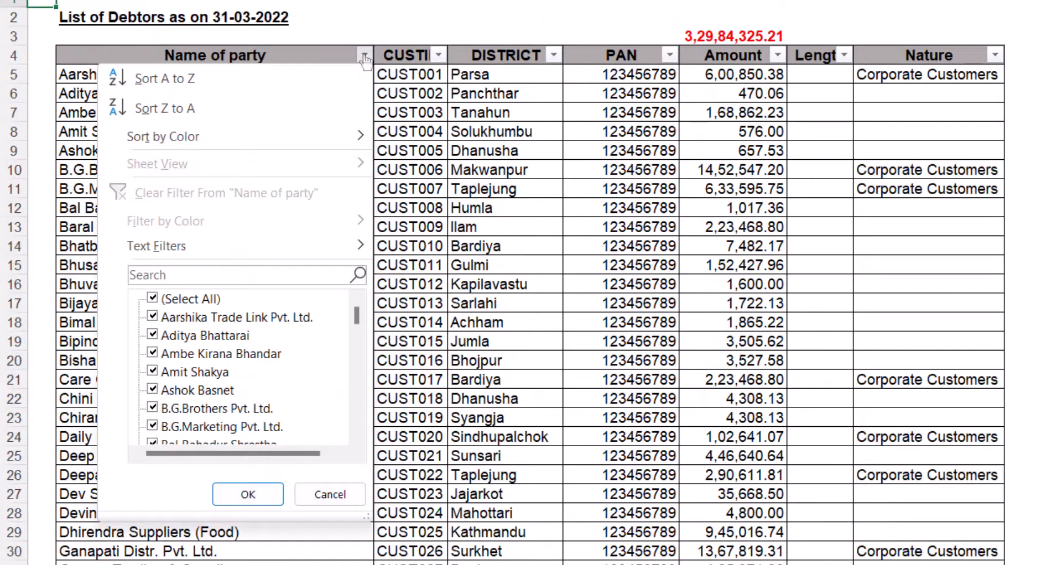
- Filter party names containing 'limited' and tag that party's Nature as 'Corporate Customer'
text(limited)
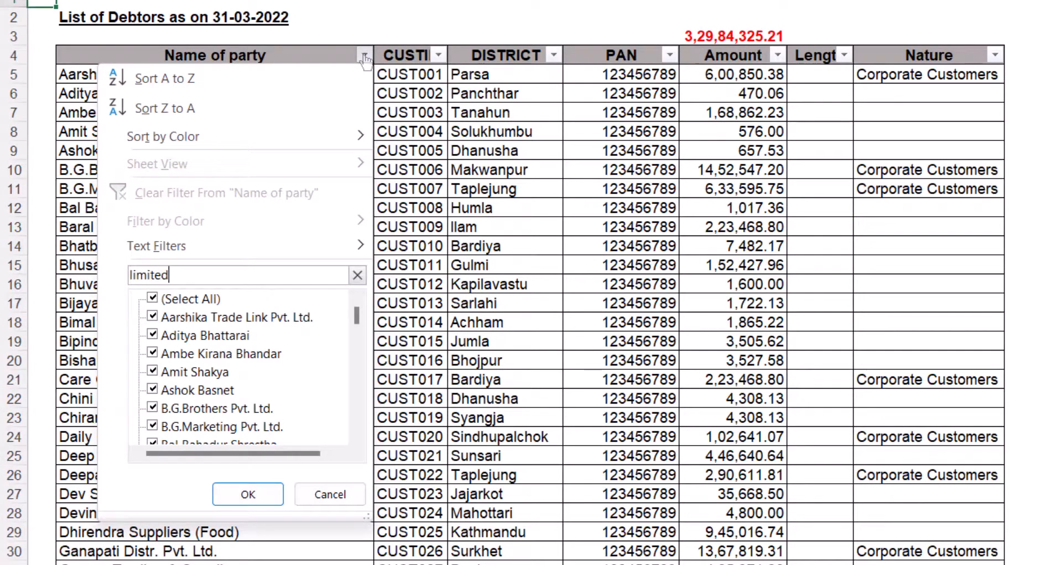
key(Return)
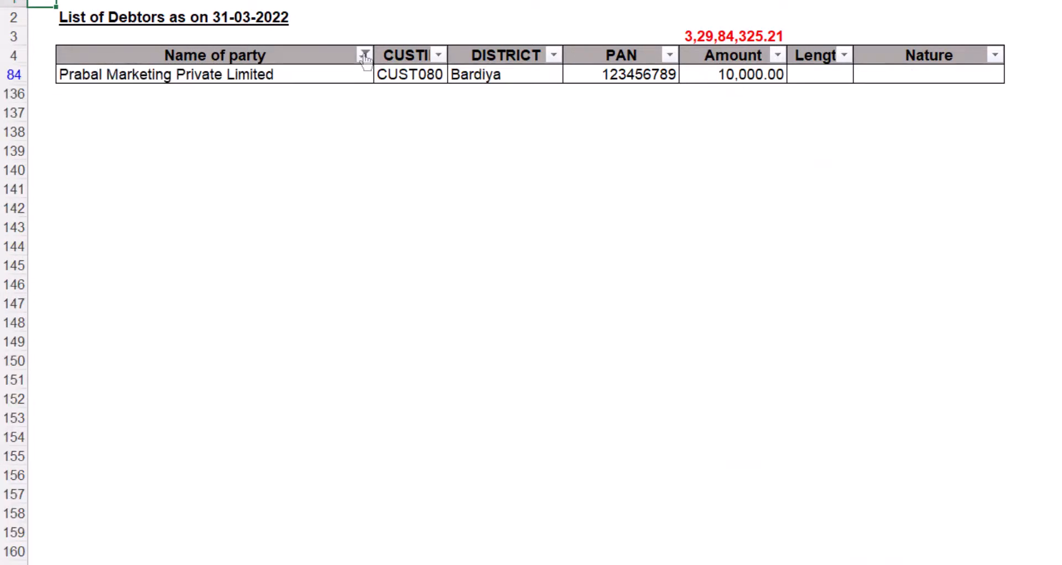
key(Down)
key(Right)
key(Right)
key(Right)
key(Right)
key(Down)
key(Down)
key(Right)
key(Right)
key(Right)
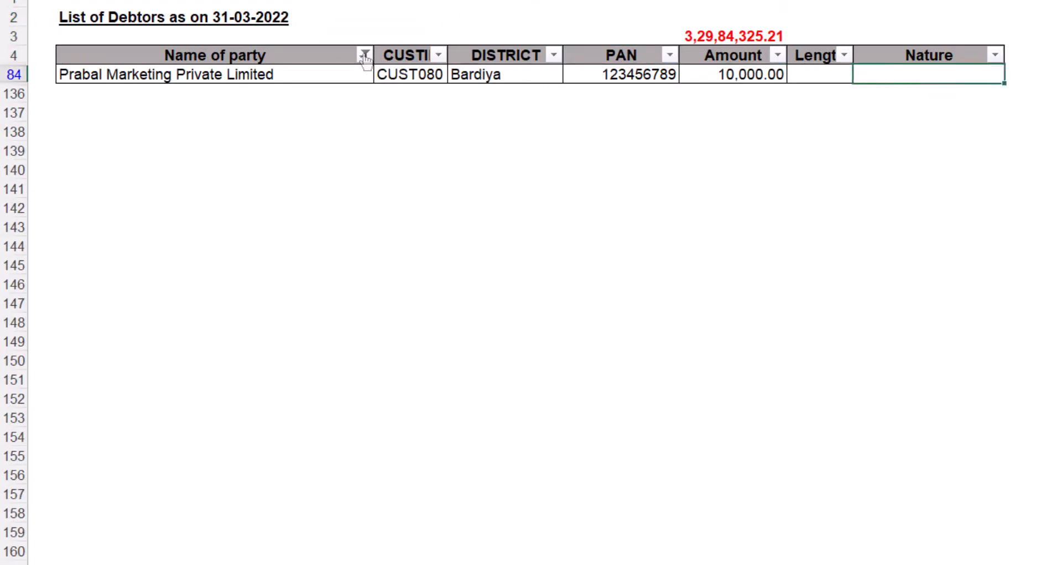
text(Corporate)
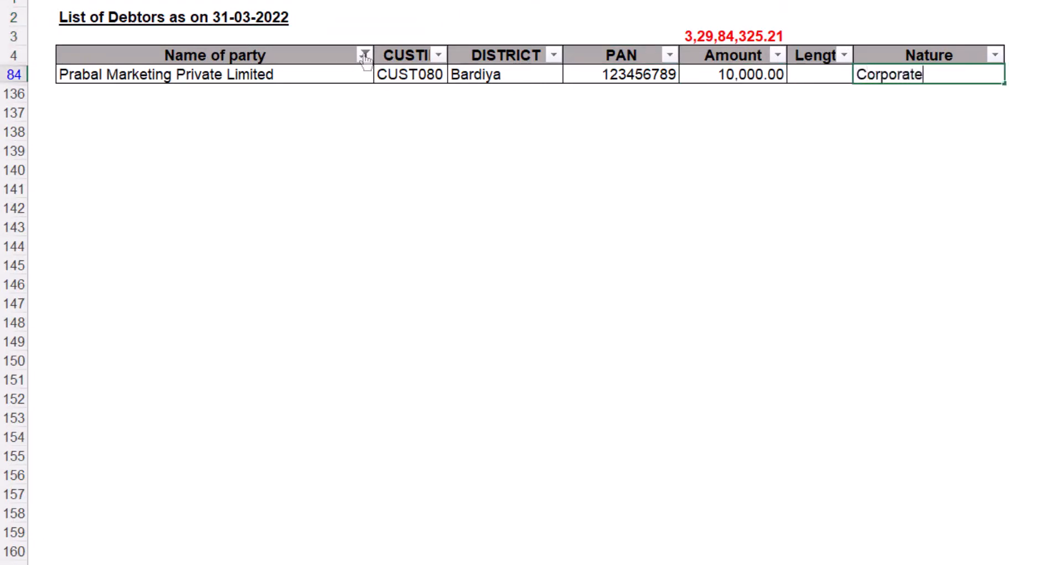
text( Customer)
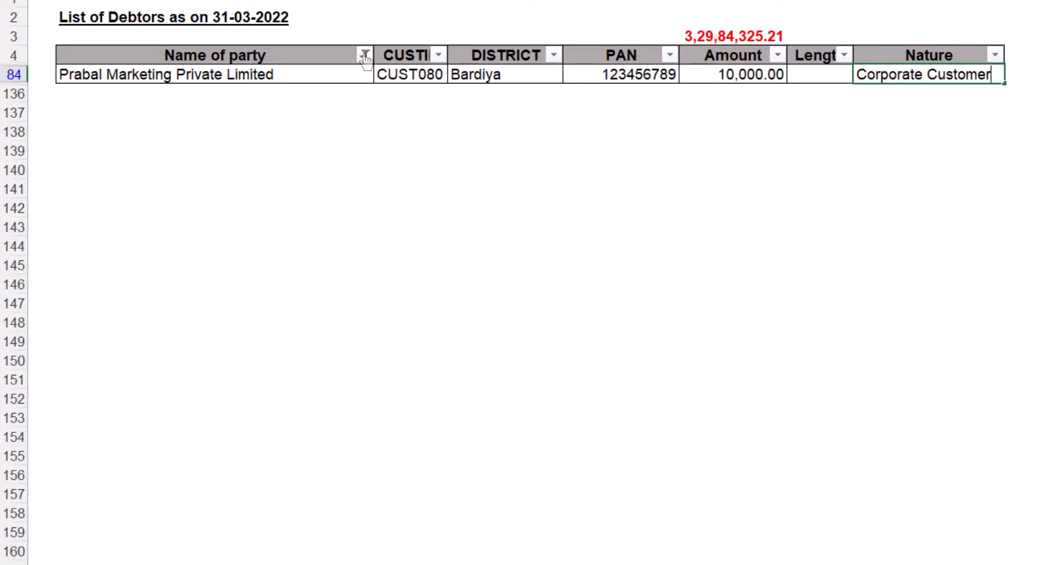
key(Return)
key(Up)
- Filter the Name of party column for names containing 'private'
click(365, 55)
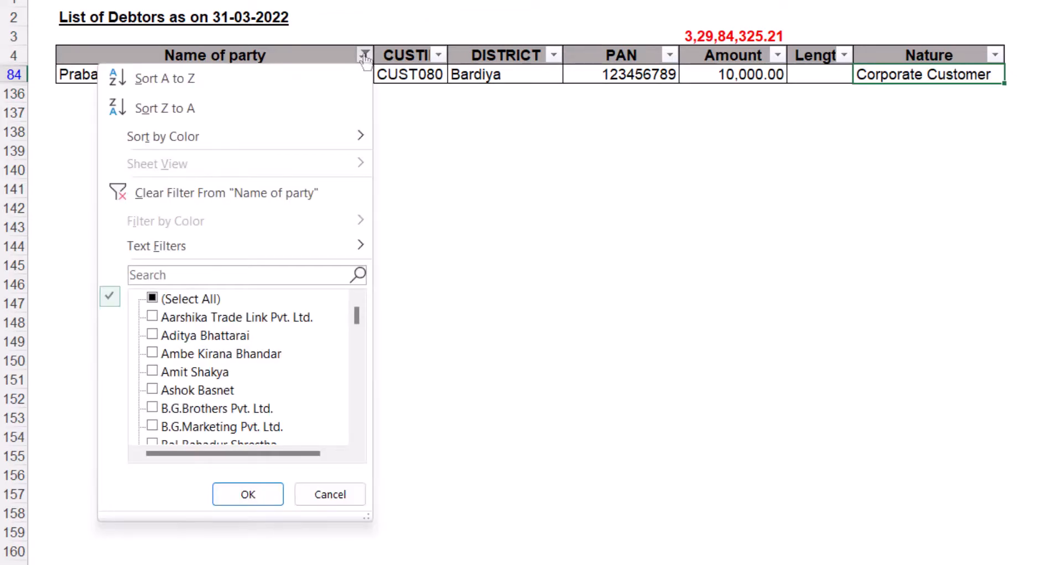
text(epre)
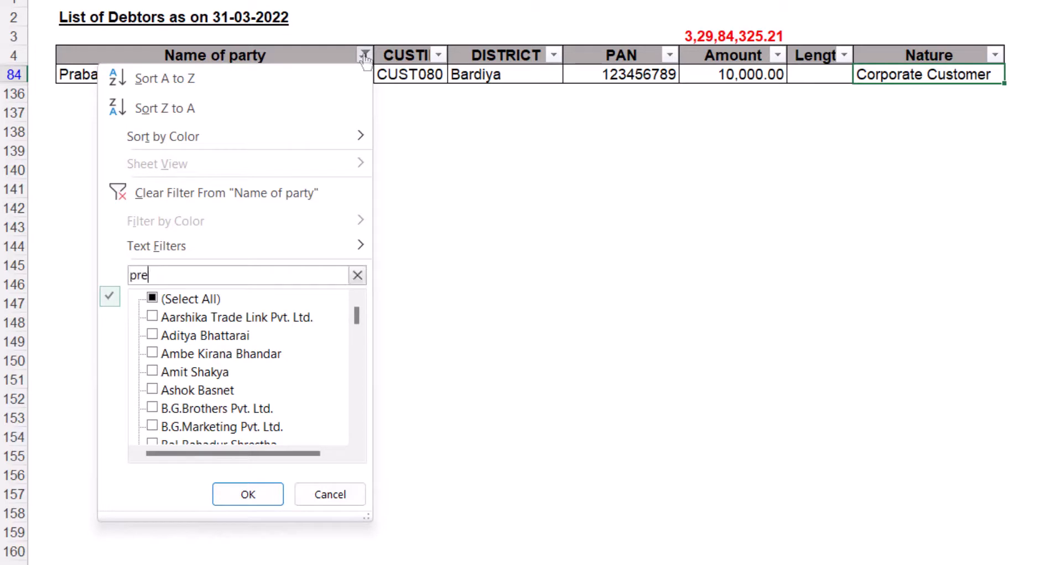
key(BackSpace)
text(ivate)
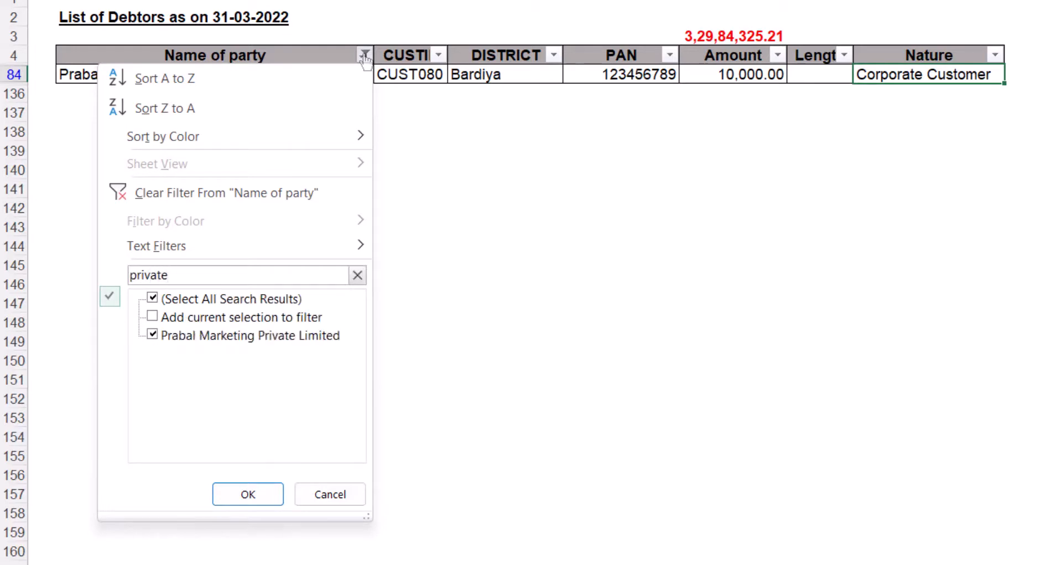
key(Return)
- Clear the Name of party filter so all debtors show again
key(Right)
key(Down)
key(Left)
key(Up)
key(Left)
key(Up)
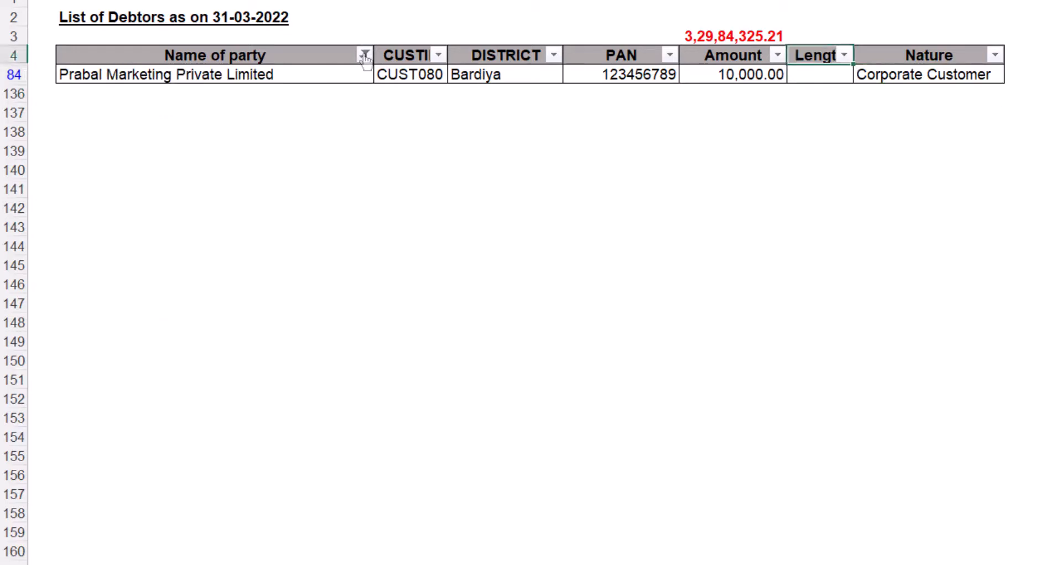
key(Left)
key(Left)
key(Left)
key(Left)
key(Left)
key(alt+Down)
key(c)
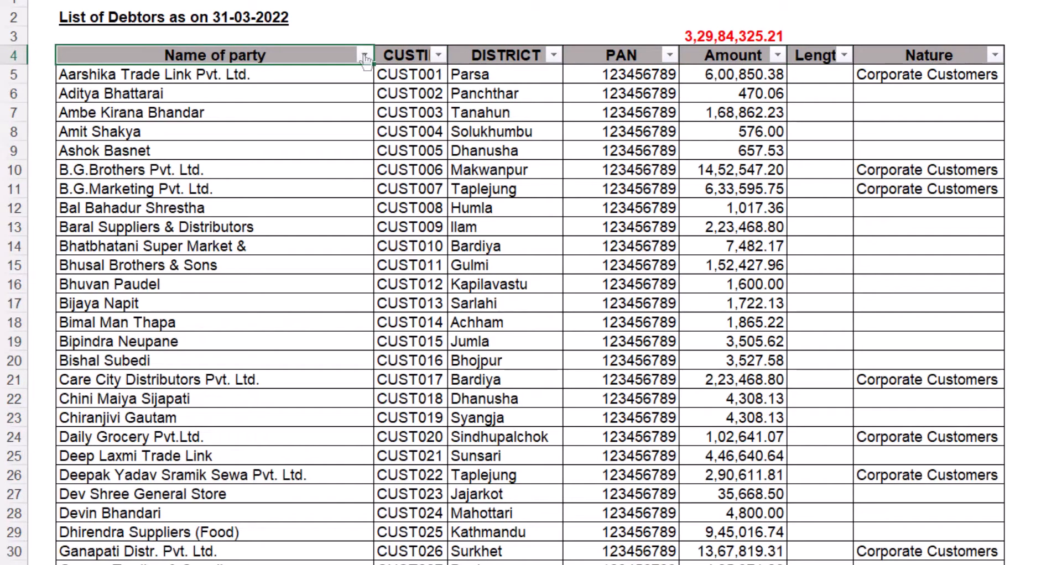
key(alt+Down)
- Briefly filter party names containing 'pvt', then clear that filter
text(pvt)
key(Return)
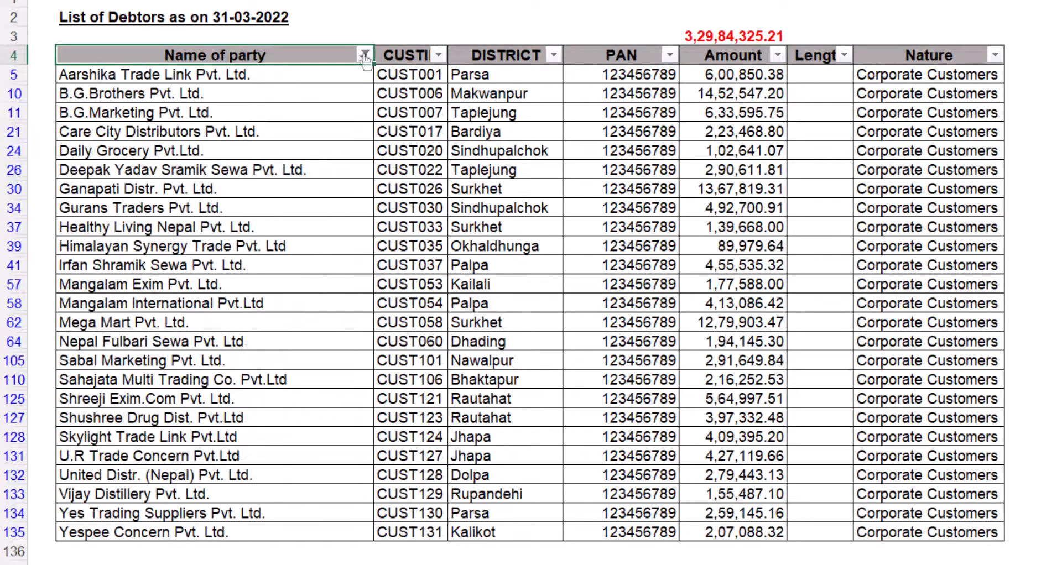
key(alt+Down)
key(c)
- Filter the Nature column to show only (Blanks)
key(Down)
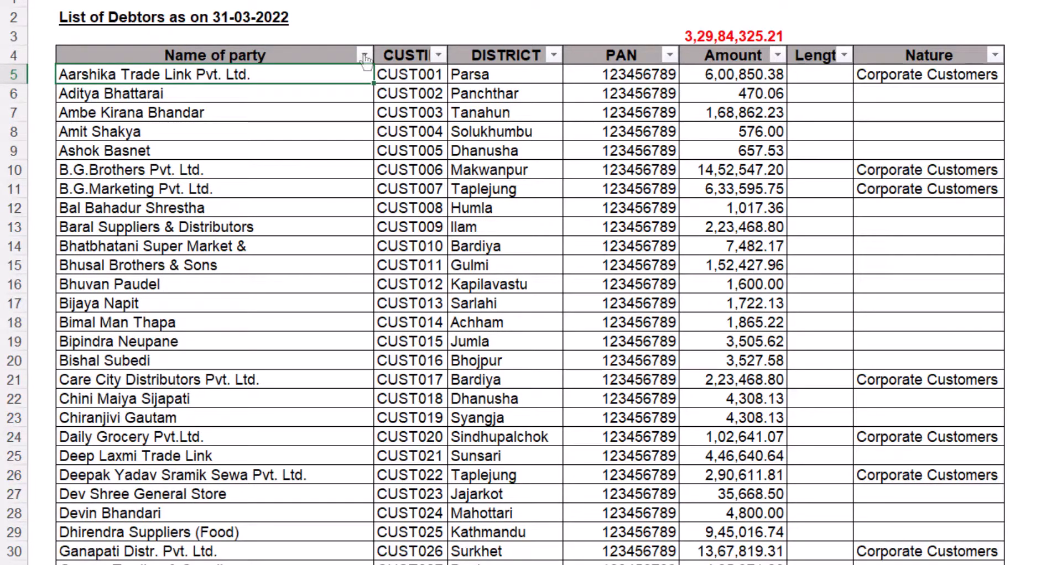
key(Up)
key(Right)
key(ctrl+Right)
key(alt+Down)
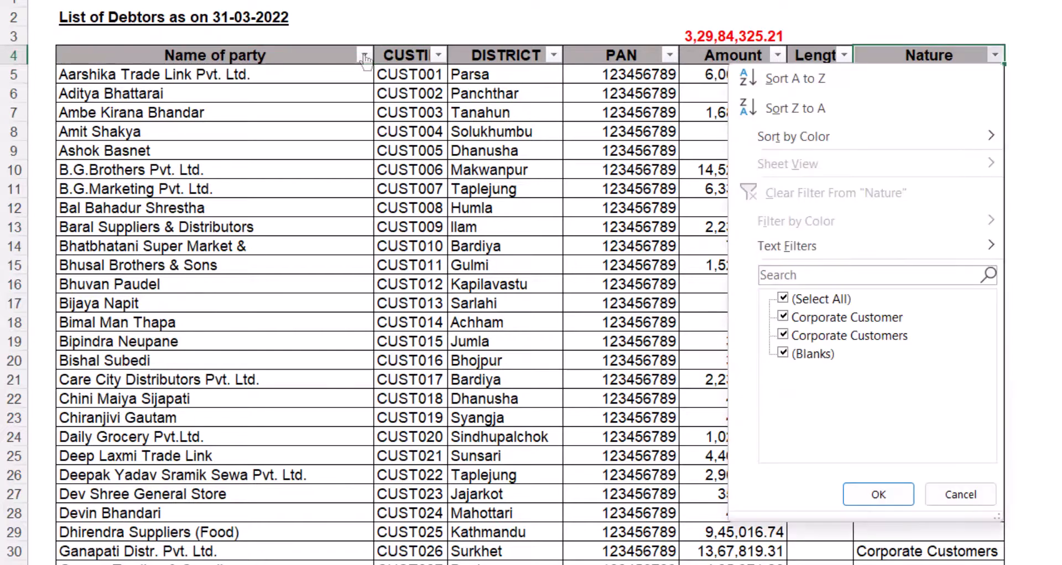
text(blanks)
key(Return)
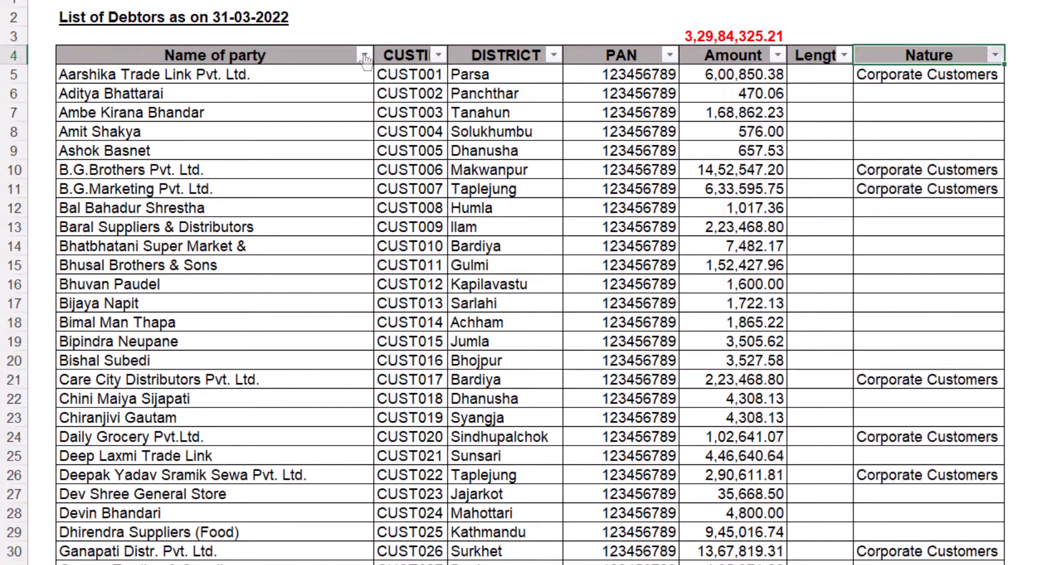
- Tag the first untagged party's Nature as 'Individual Customer'
key(Left)
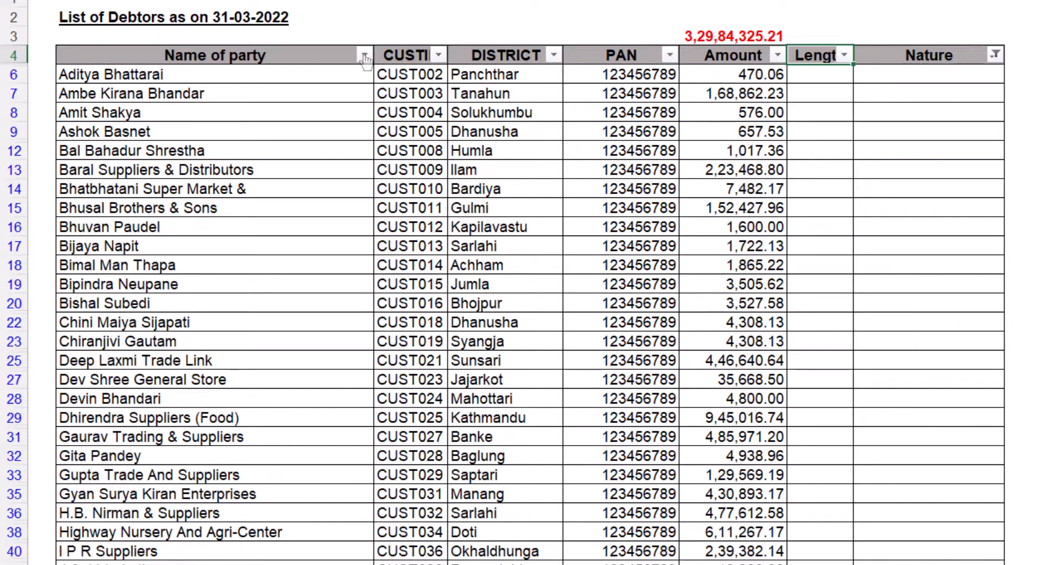
key(Left)
key(Left)
key(Left)
key(Left)
key(Left)
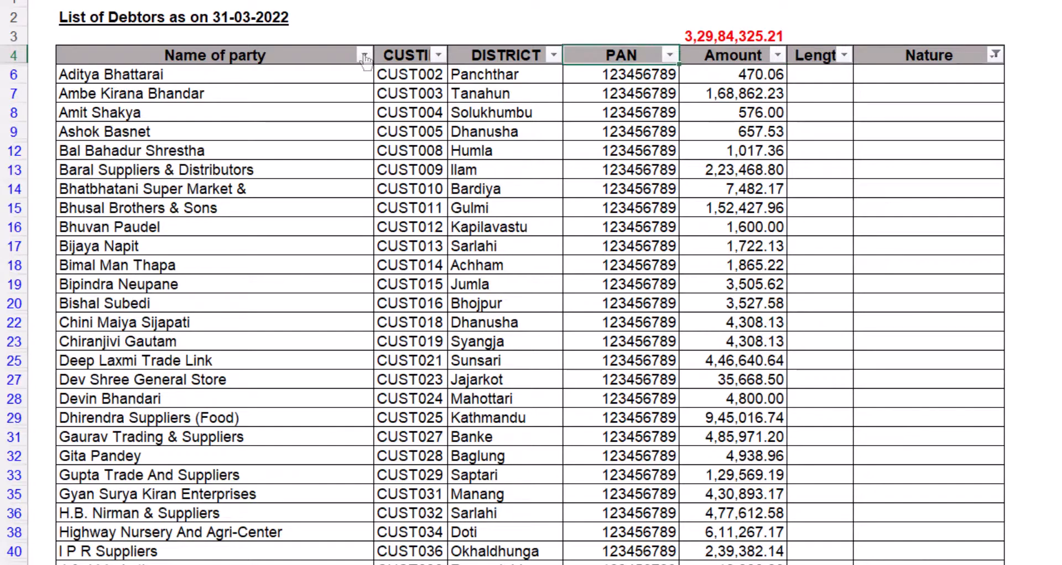
key(Down)
key(Right)
key(Right)
key(Right)
key(Right)
key(Right)
key(Right)
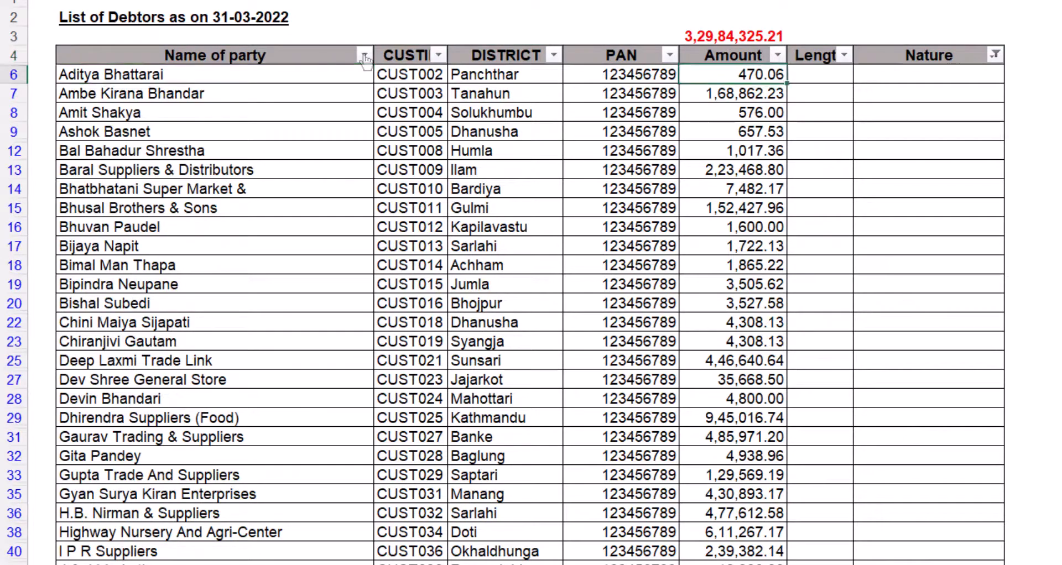
text(Indivi)
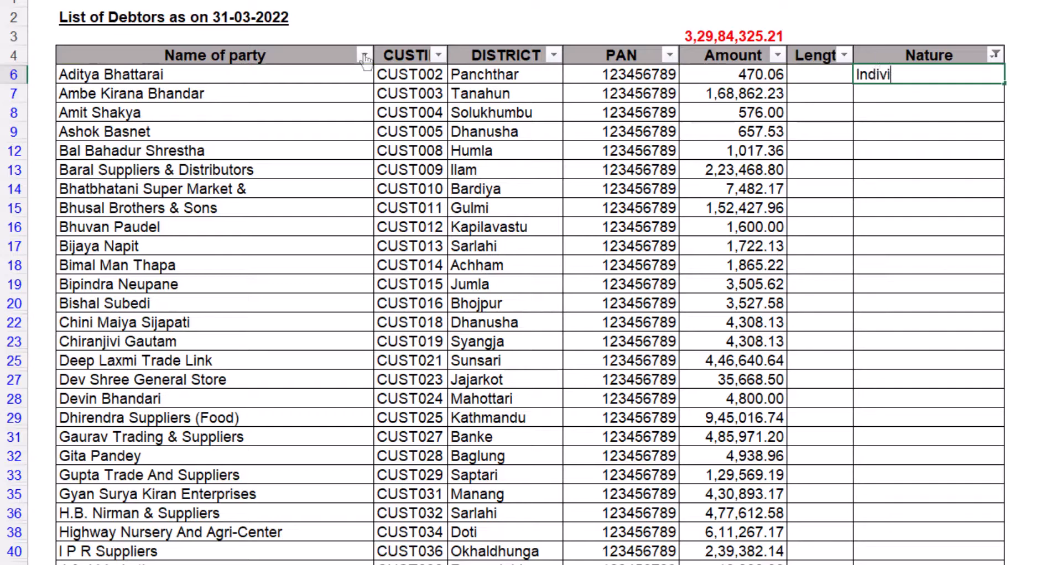
text(dual Cus)
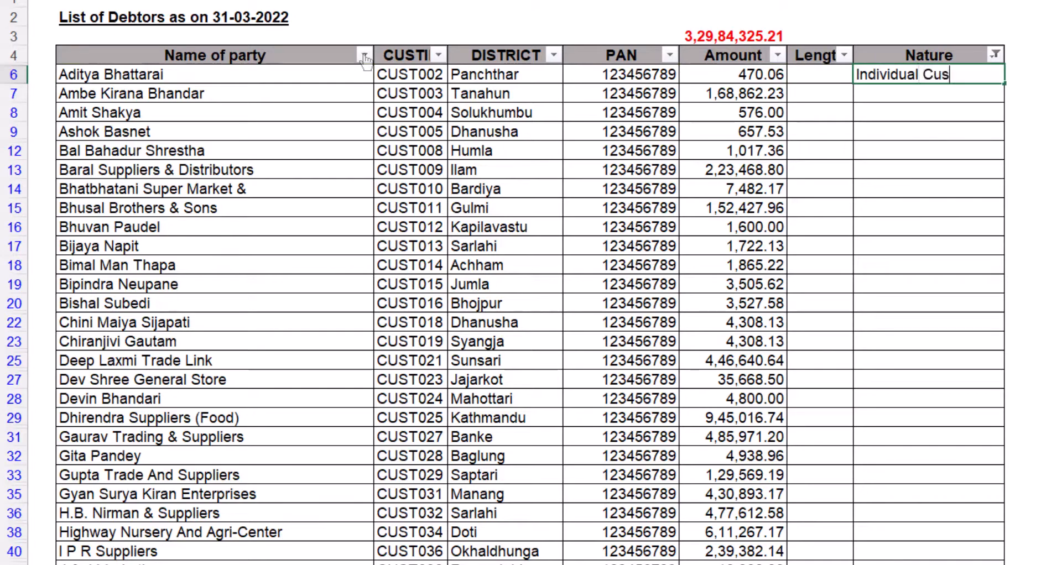
text(tomer)
key(Return)
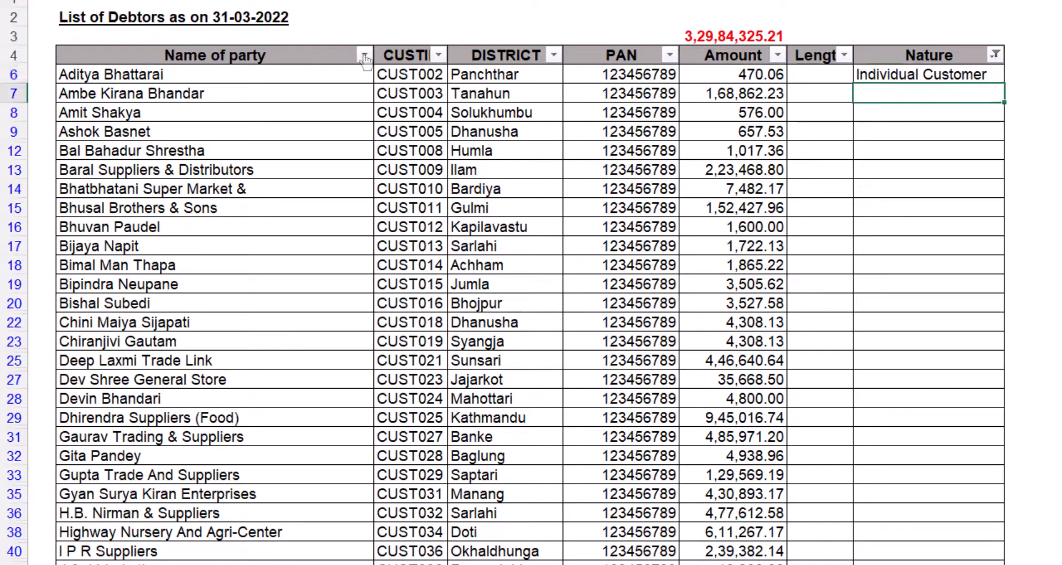
key(Down)
key(Left)
key(Left)
key(Down)
key(Left)
key(Left)
key(Left)
key(Left)
key(Down)
key(Down)
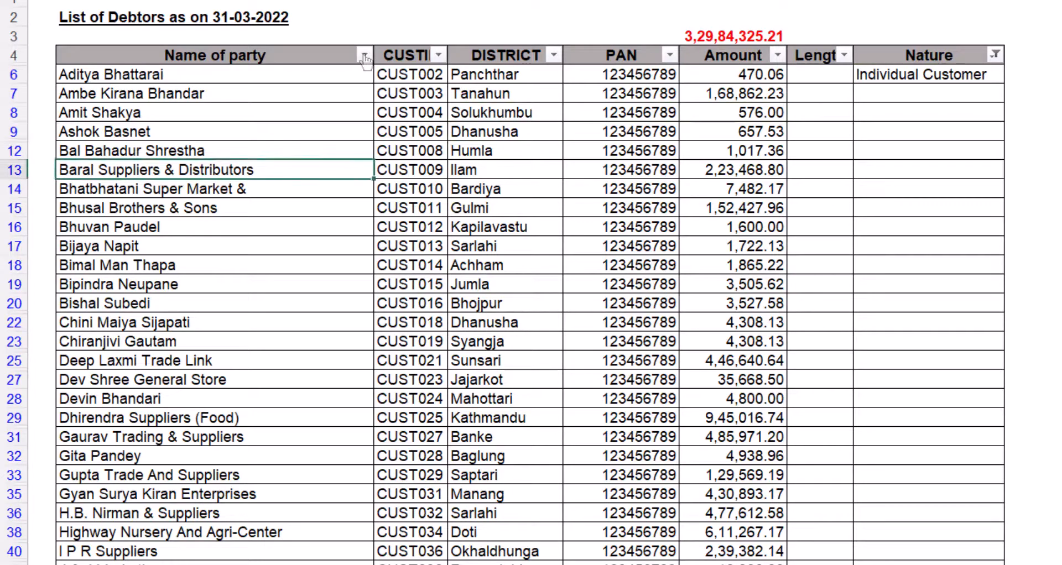
key(Right)
key(Right)
- Paste 'Proprietorship Business' from the category list into the Ilam party's Nature cell and AutoFit the column
key(Right)
key(Right)
key(Right)
key(Right)
key(Right)
key(Right)
key(Down)
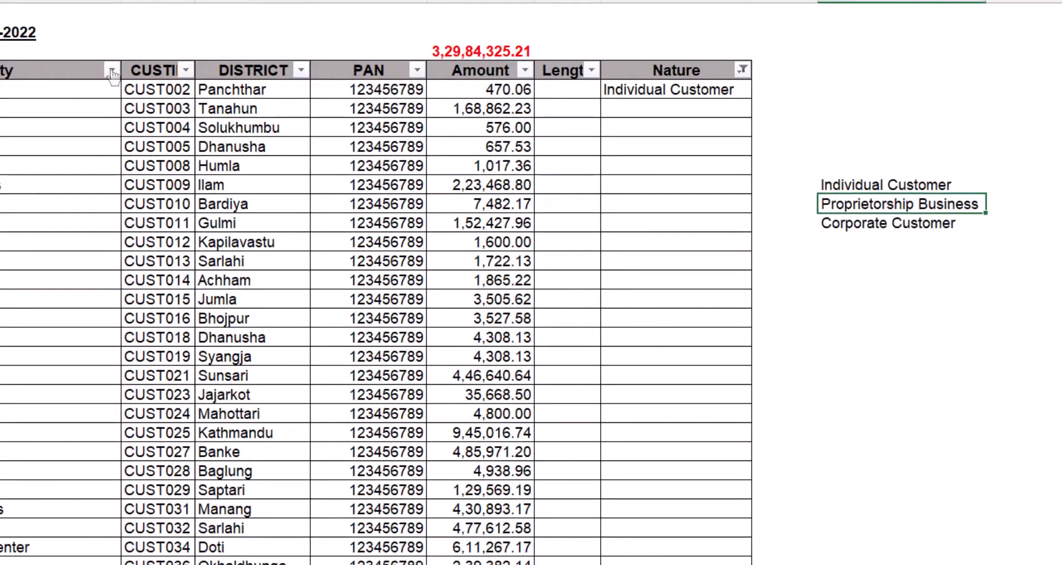
key(ctrl+c)
key(Left)
key(Left)
key(Left)
key(Up)
key(Right)
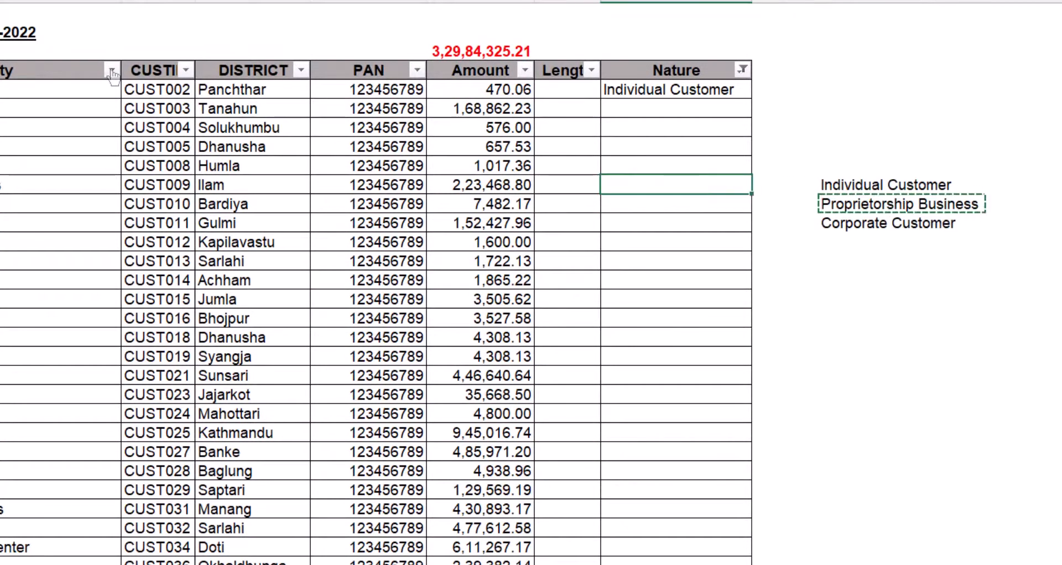
key(Return)
key(alt+h)
key(o)
key(i)
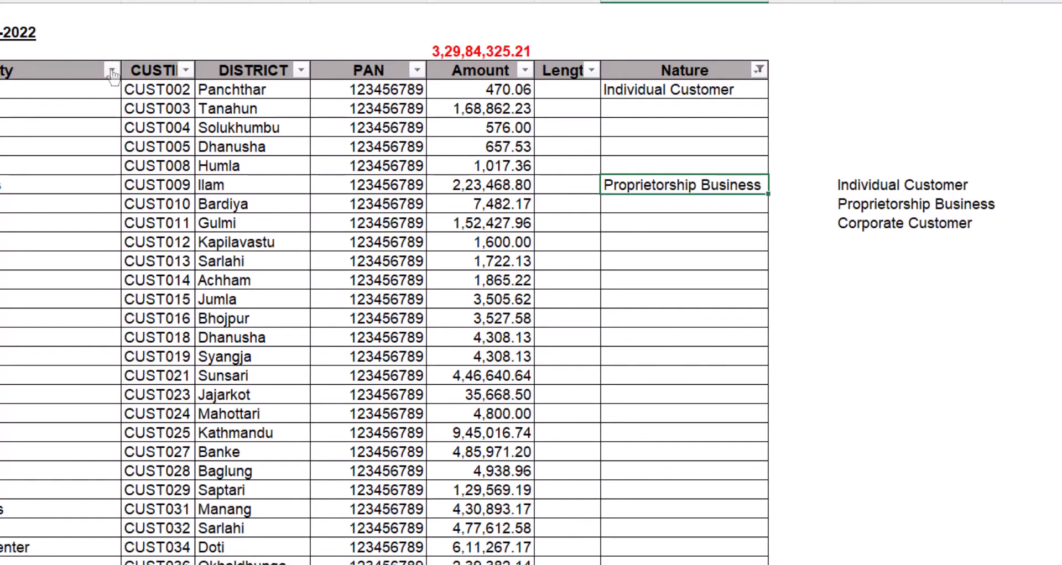
- Type a sample person's two-part name into an empty cell below the category list
key(Down)
key(Down)
key(Down)
key(Down)
key(Down)
key(Down)
key(Right)
key(Right)
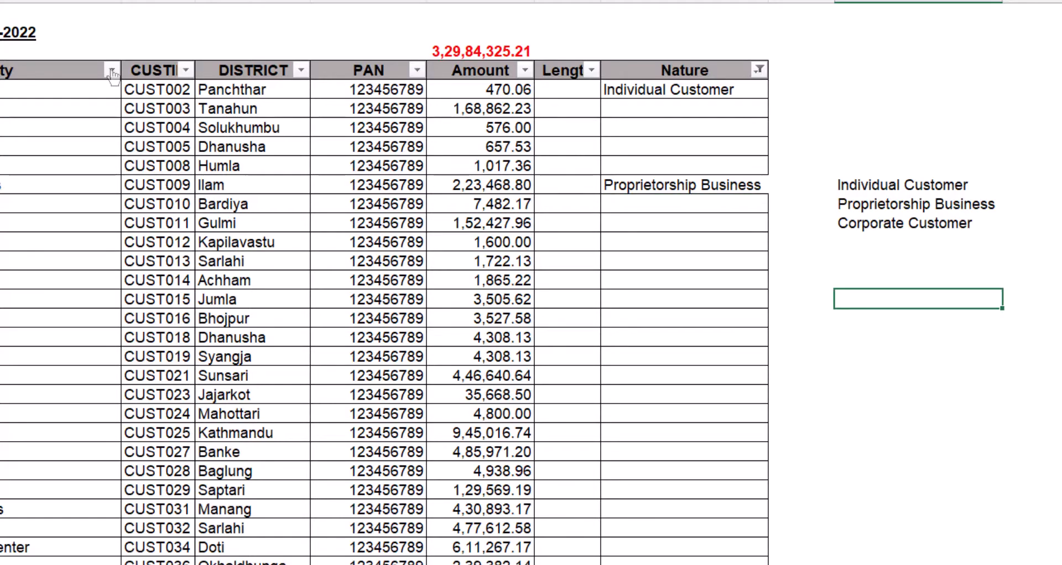
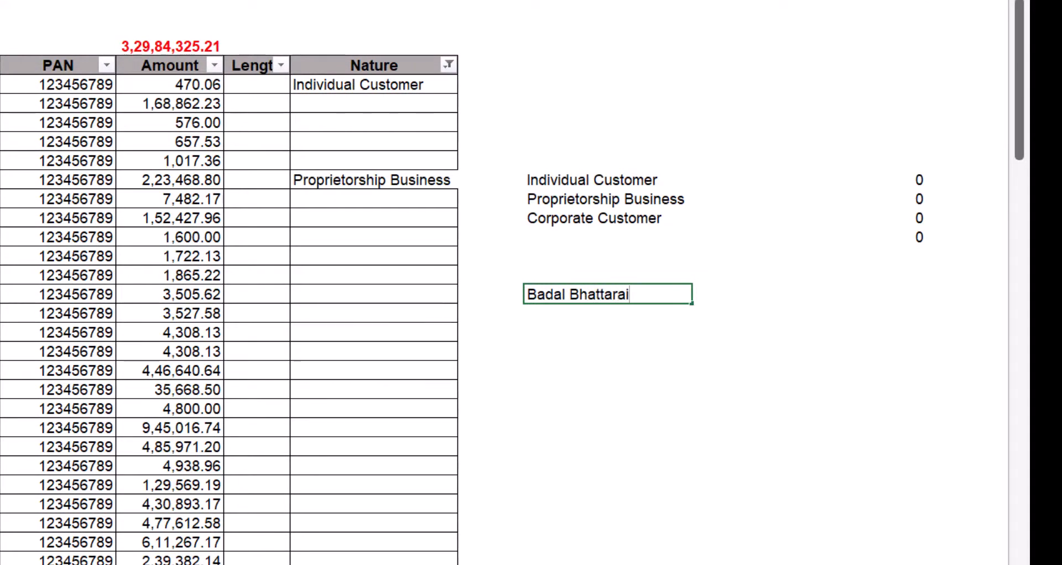
- Edit the sample name to insert a middle name, making it three parts
key(Return)
key(Up)
key(F2)
key(ctrl+Left)
text(Babu)
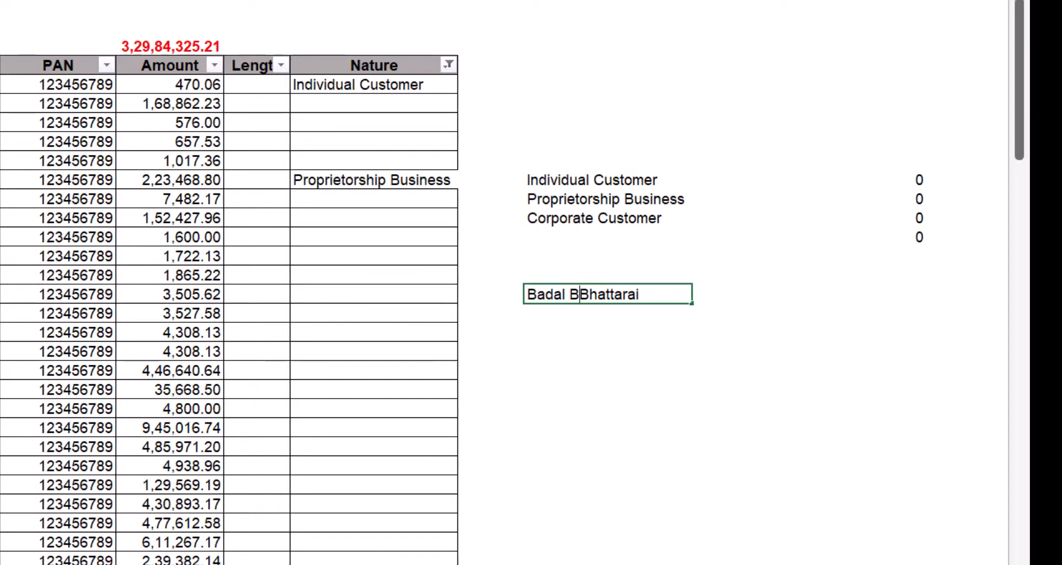
key(Return)
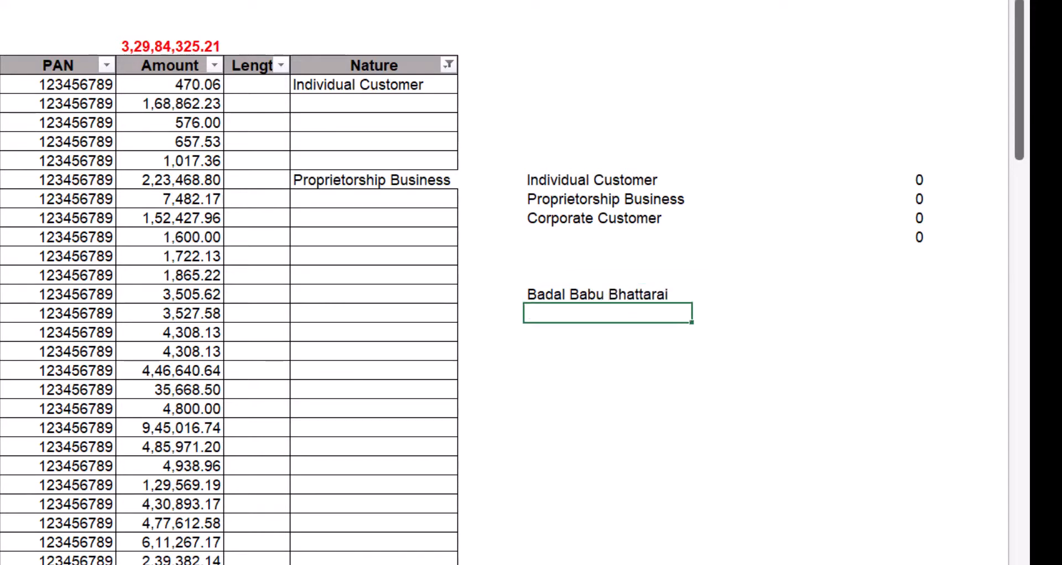
key(Up)
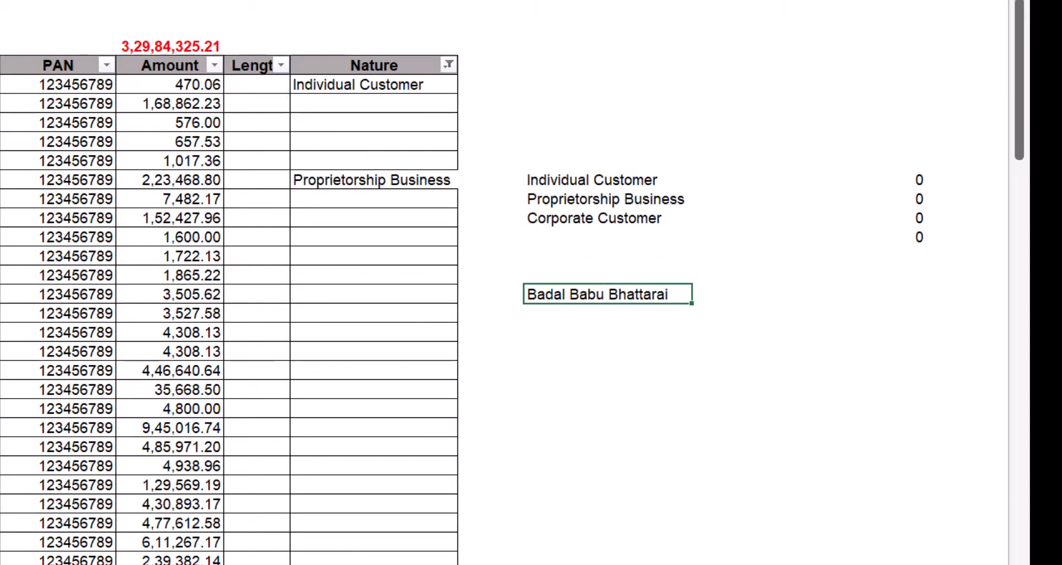
- Enter =LEN(J19) beside the sample name, returning 20, then copy the name
key(Right)
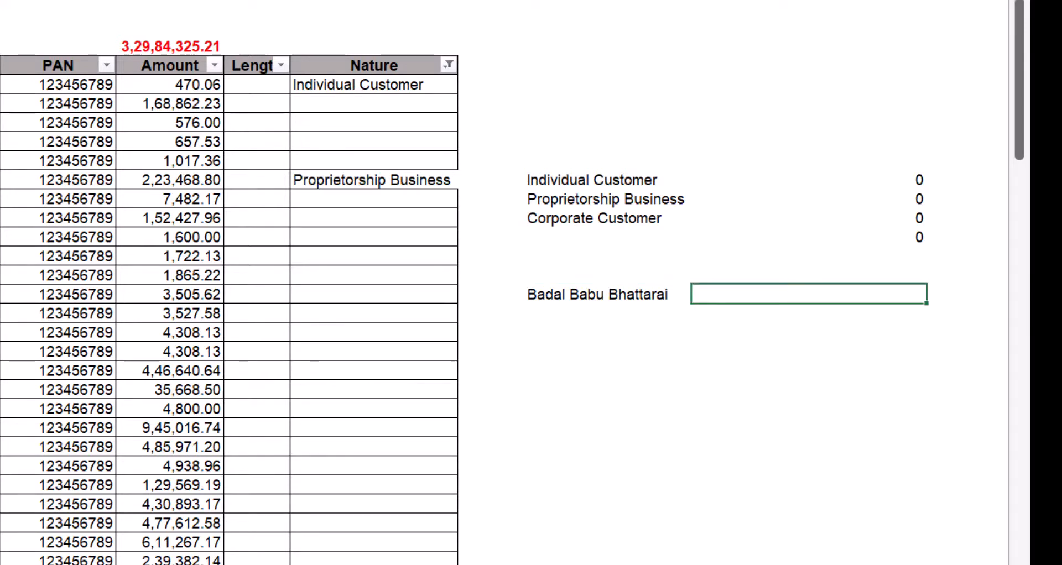
text(=LEN()
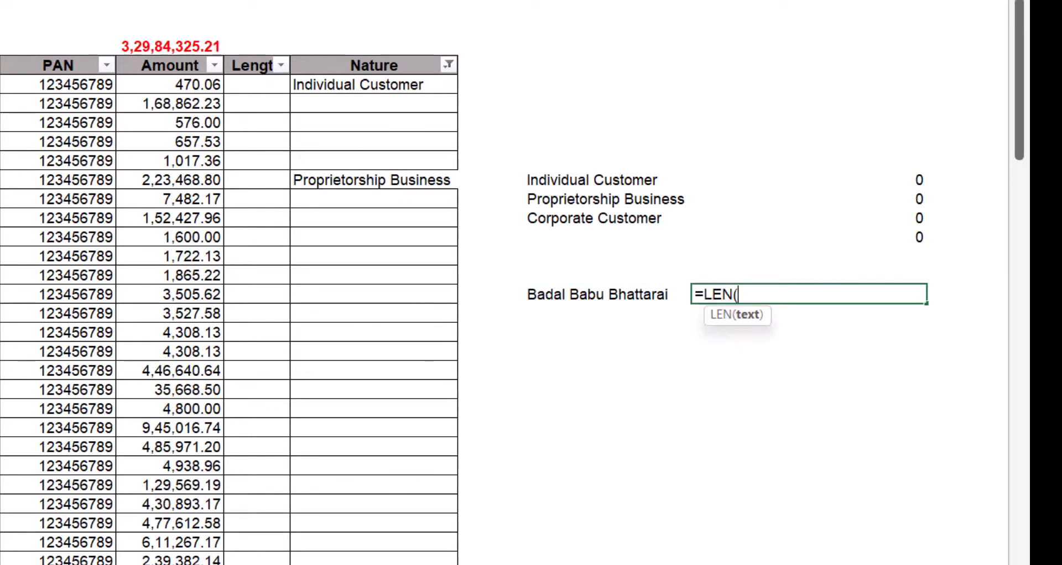
key(Left)
text())
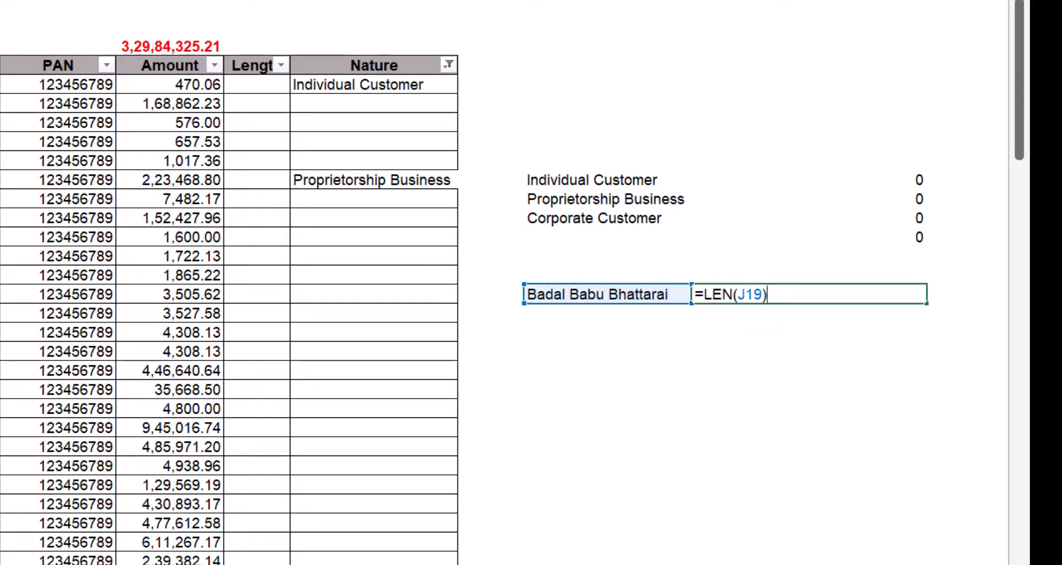
key(Return)
key(Up)
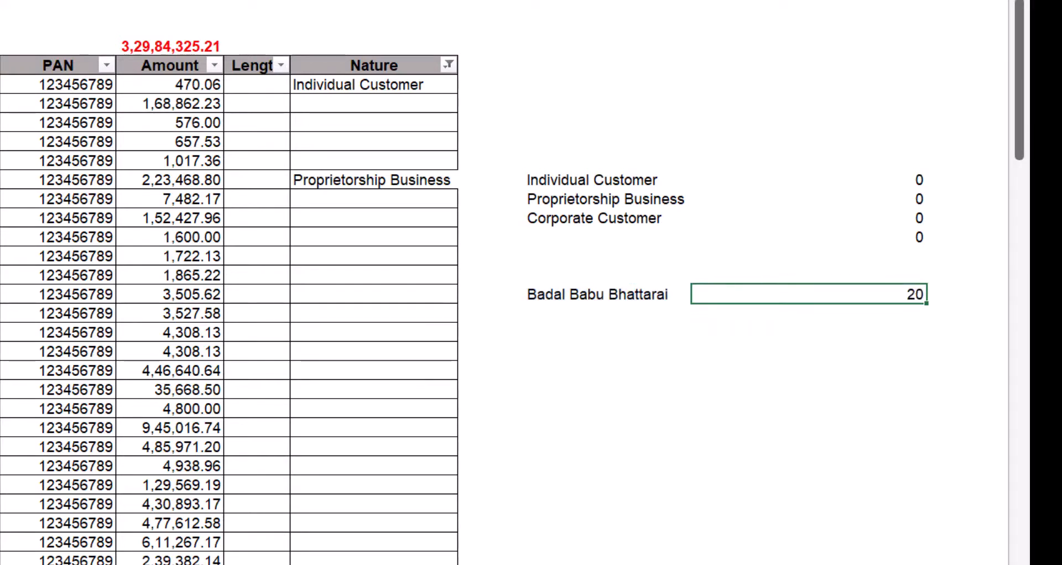
key(Left)
key(ctrl+c)
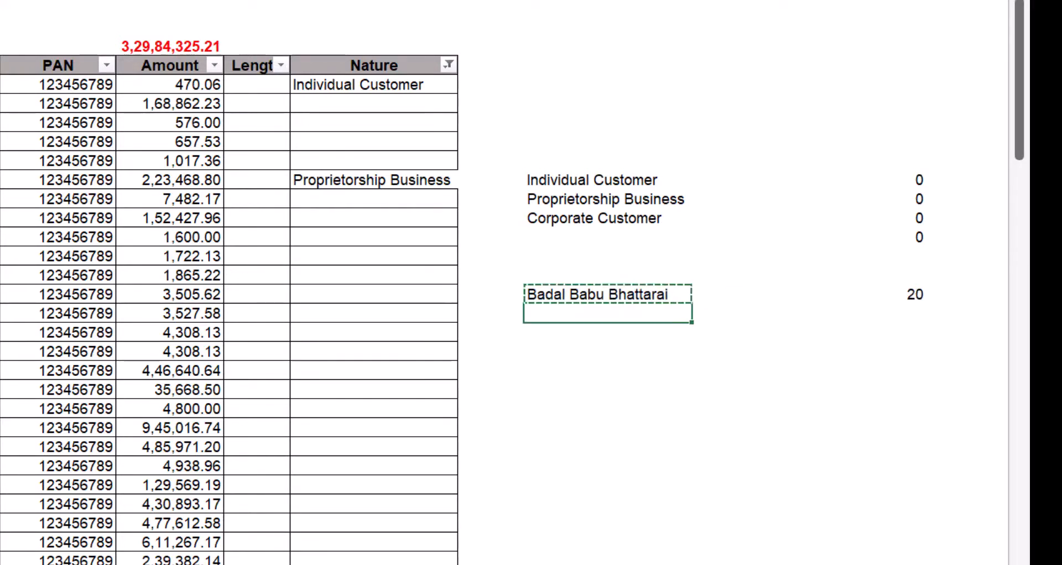
- Copy the sample name and its length result of 20 into the row below
key(Down)
key(ctrl+v)
key(Right)
scroll(531, 282, right, 3)
key(Up)
key(ctrl+c)
key(Down)
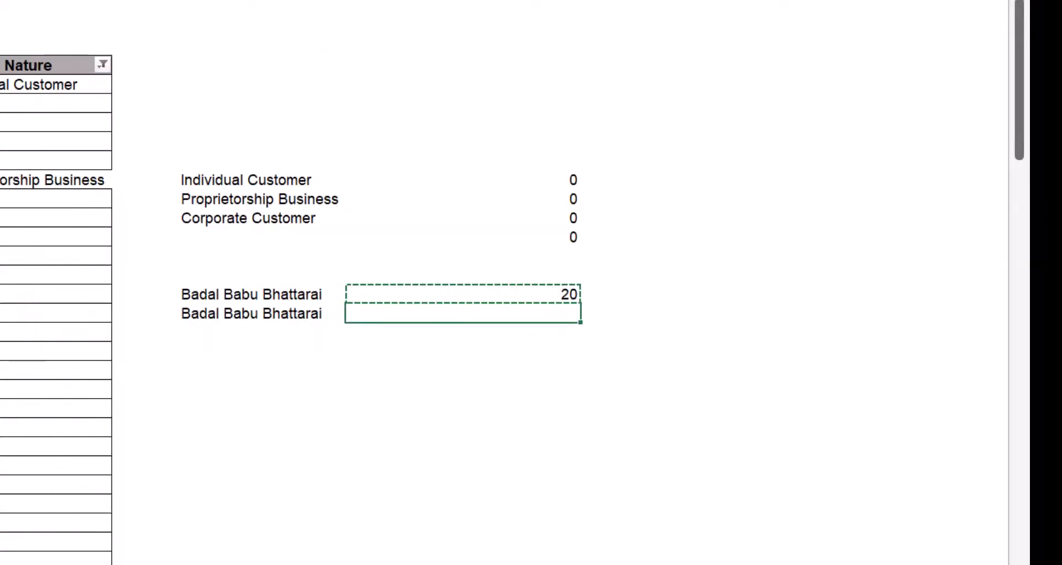
key(ctrl+v)
- Delete both spaces from the duplicate name in J20 so its count becomes 18
key(F2)
key(Escape)
key(Left)
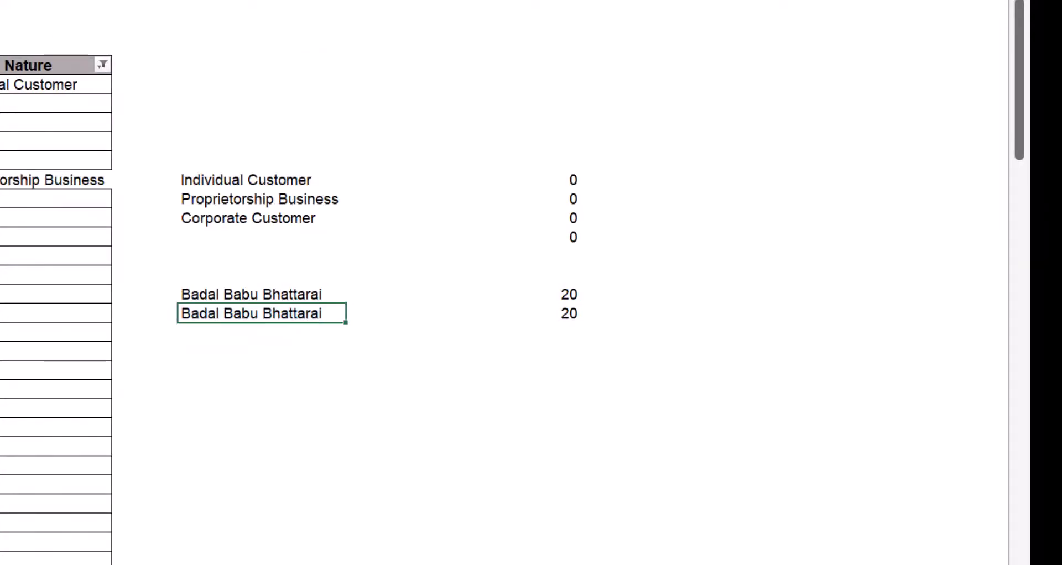
key(ctrl+Left)
key(ctrl+Left)
key(BackSpace)
key(Right)
key(Right)
key(Right)
key(Right)
key(Right)
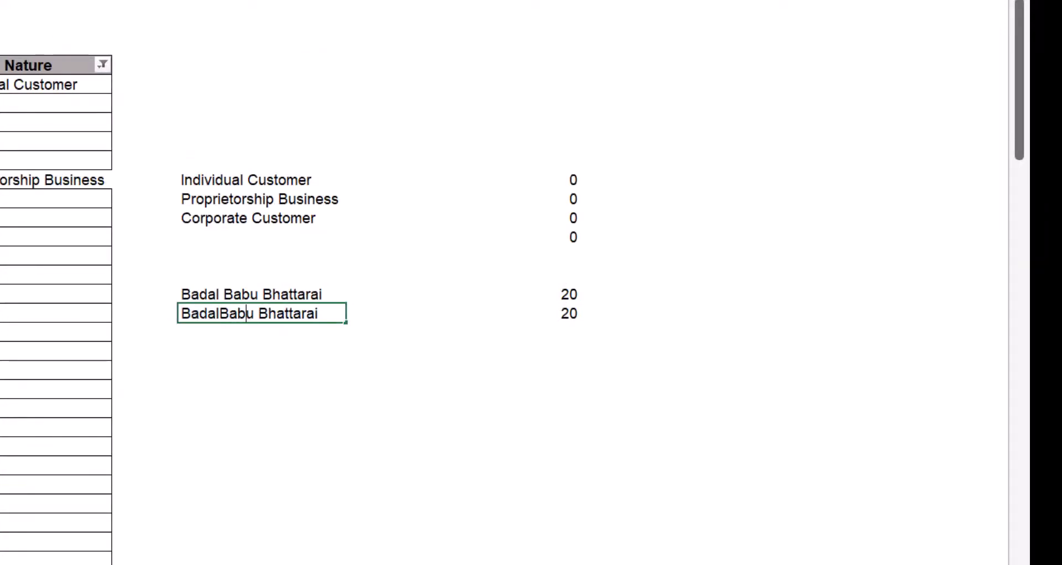
key(BackSpace)
key(Return)
- Enter =K19-K20 in K21 to subtract the spaceless count from the original count
key(Right)
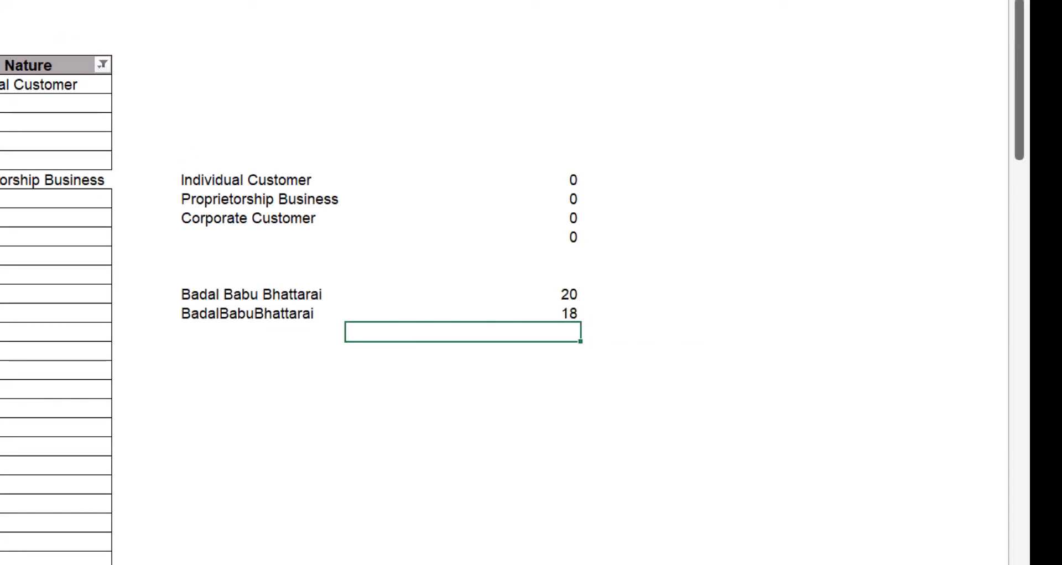
text(=)
key(Up)
key(Up)
text(-)
key(Up)
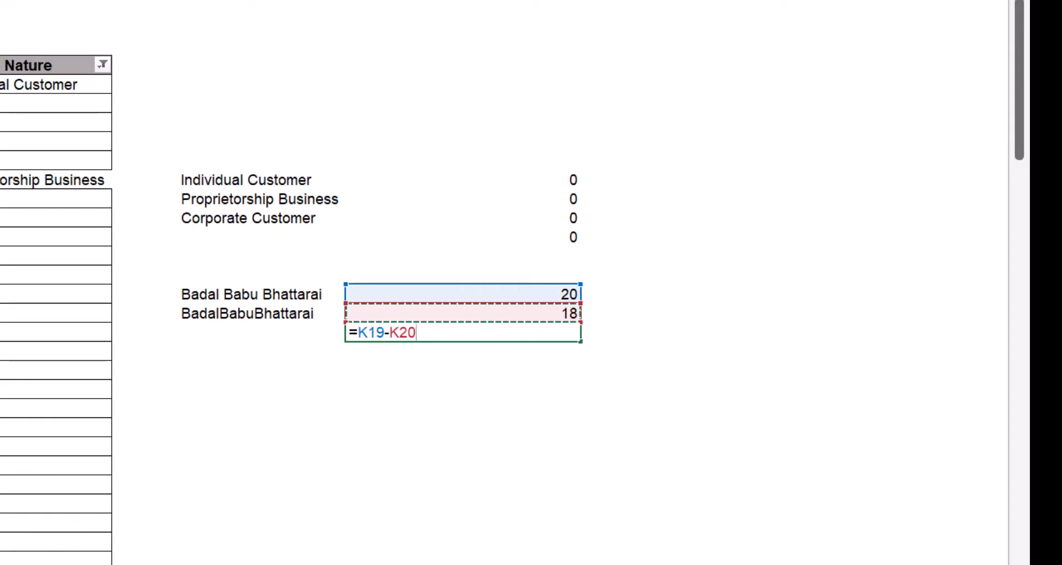
key(Return)
key(Up)
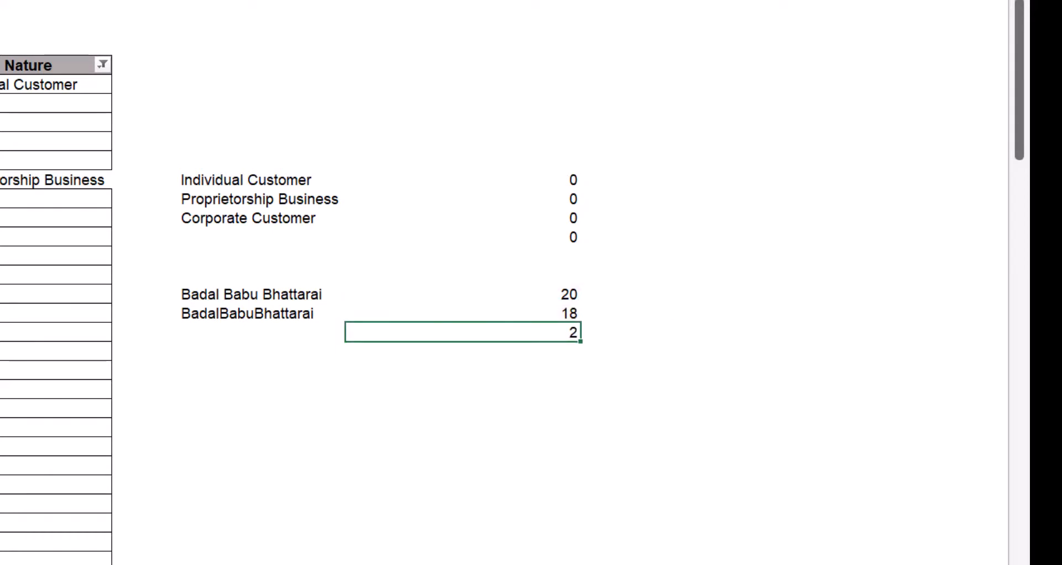
key(Up)
key(Left)
key(Up)
key(Right)
key(Down)
key(Up)
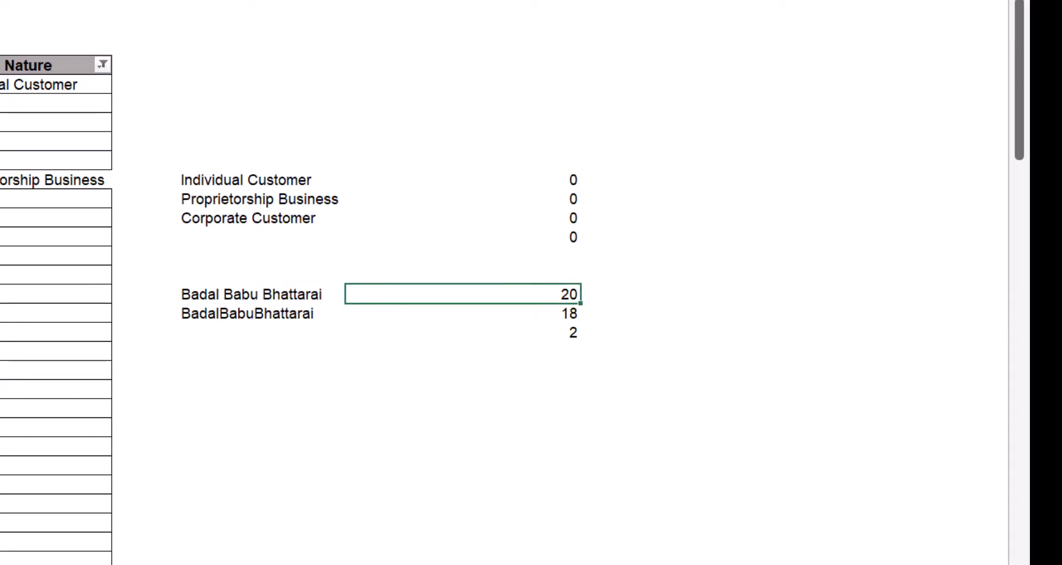
- Change K19 to =LEN(J19)-K20 so the original name's count returns 2
key(F2)
key(Escape)
key(F2)
text(-)
key(Down)
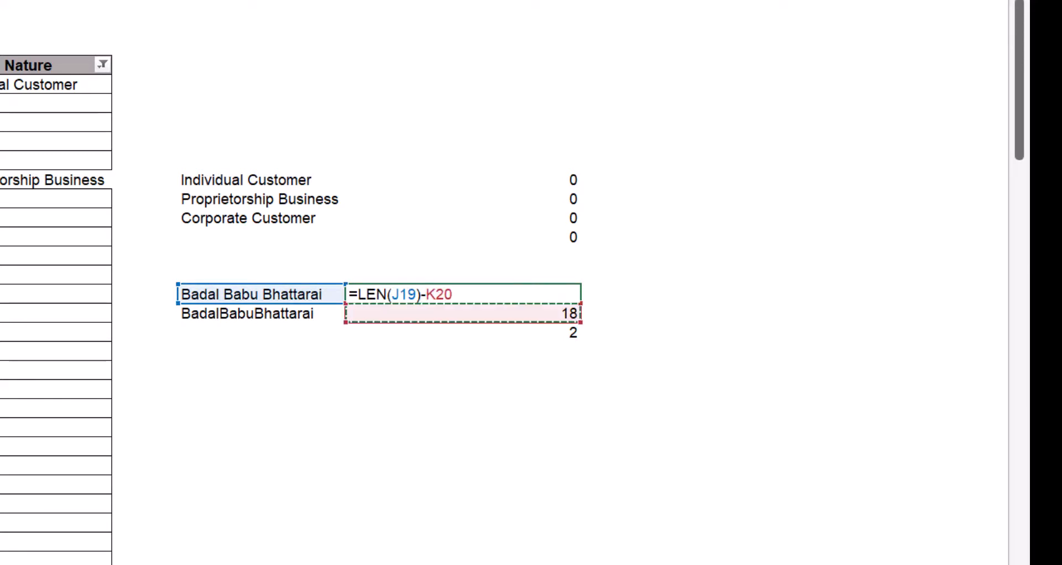
key(Return)
key(Up)
key(F2)
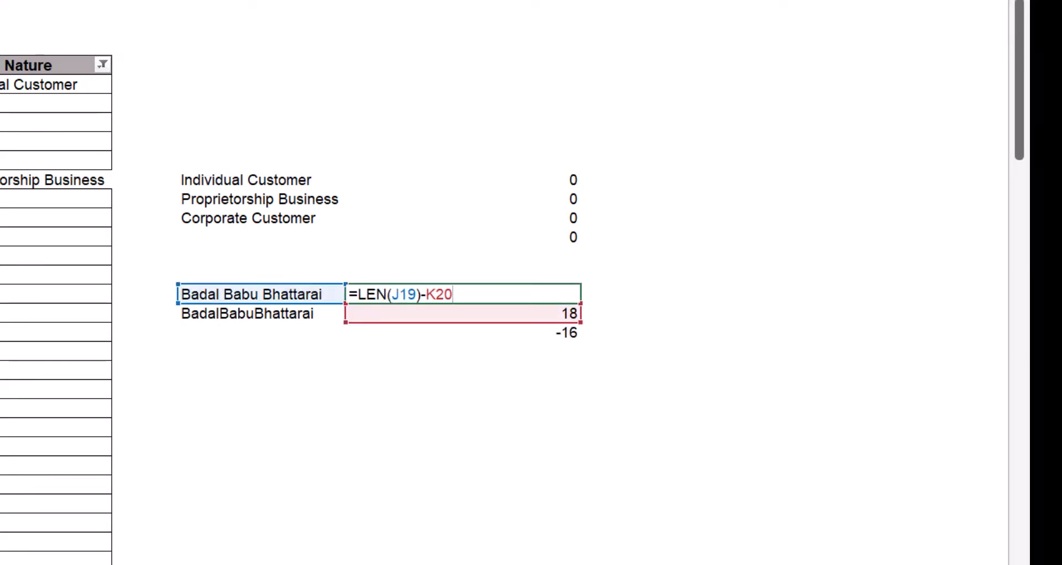
key(Return)
key(Left)
key(F2)
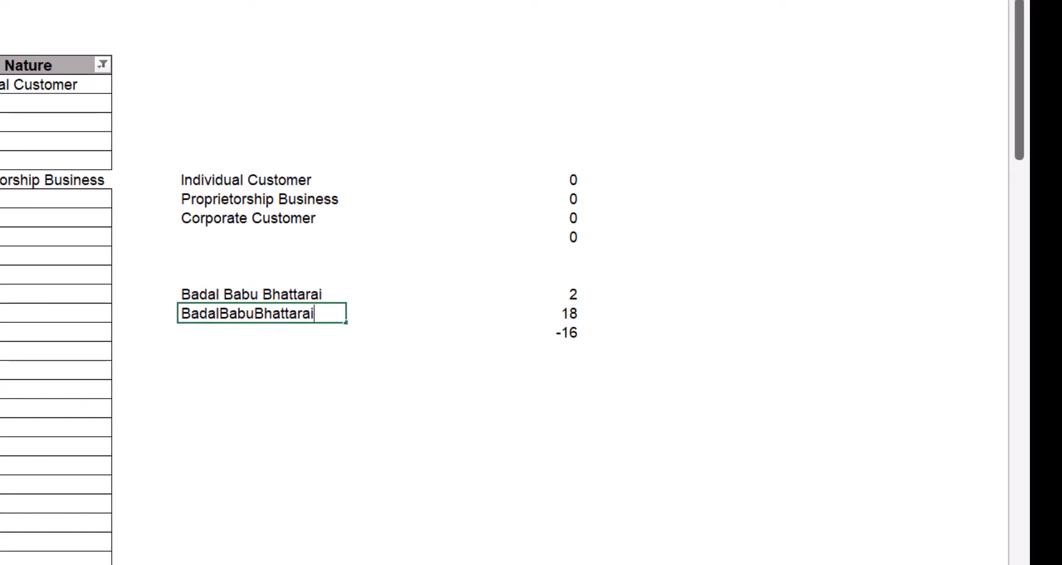
key(Down)
key(Down)
key(Down)
- Enter =SUBSTITUTE(J19," ","") in J25 to strip the spaces from the original name
text(=su)
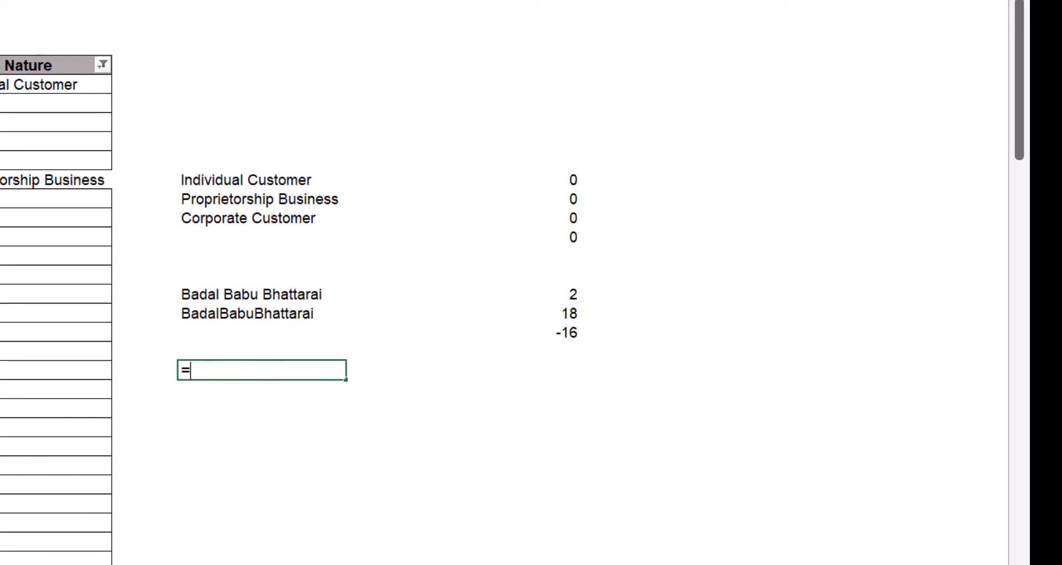
key(Tab)
key(Up)
key(Up)
key(Up)
key(Up)
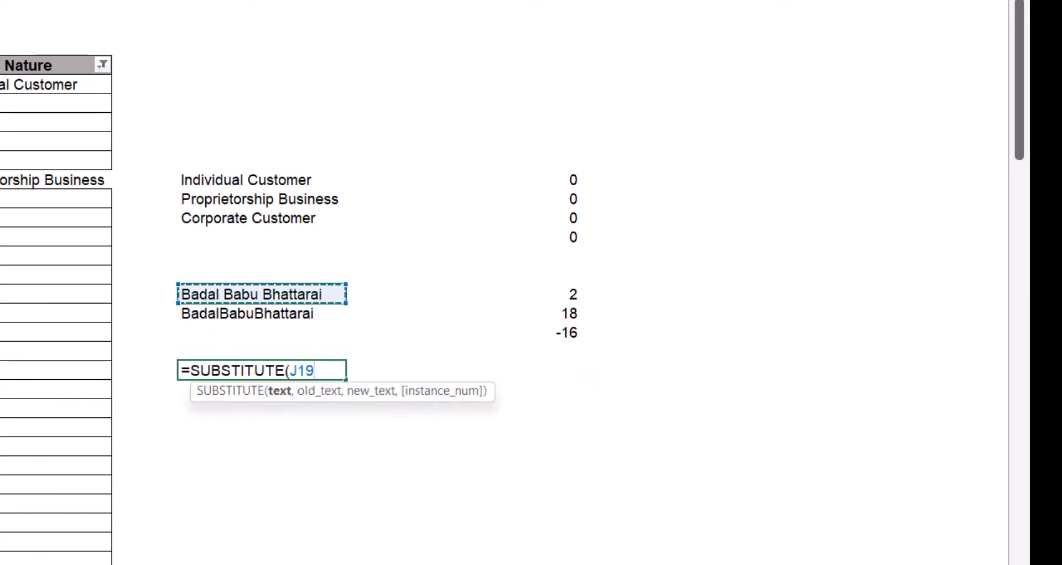
text(,")
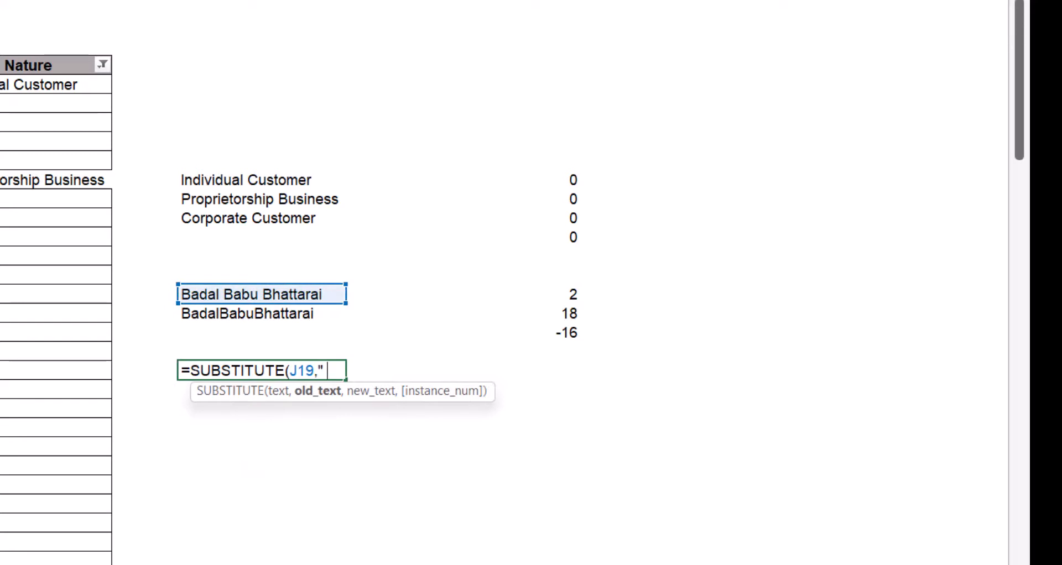
text( ",)
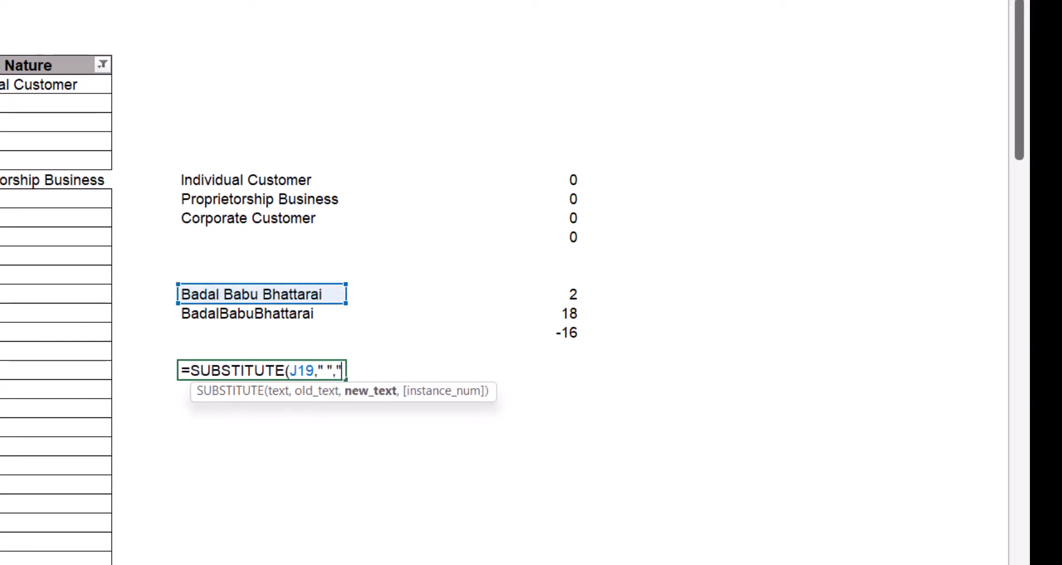
key(Return)
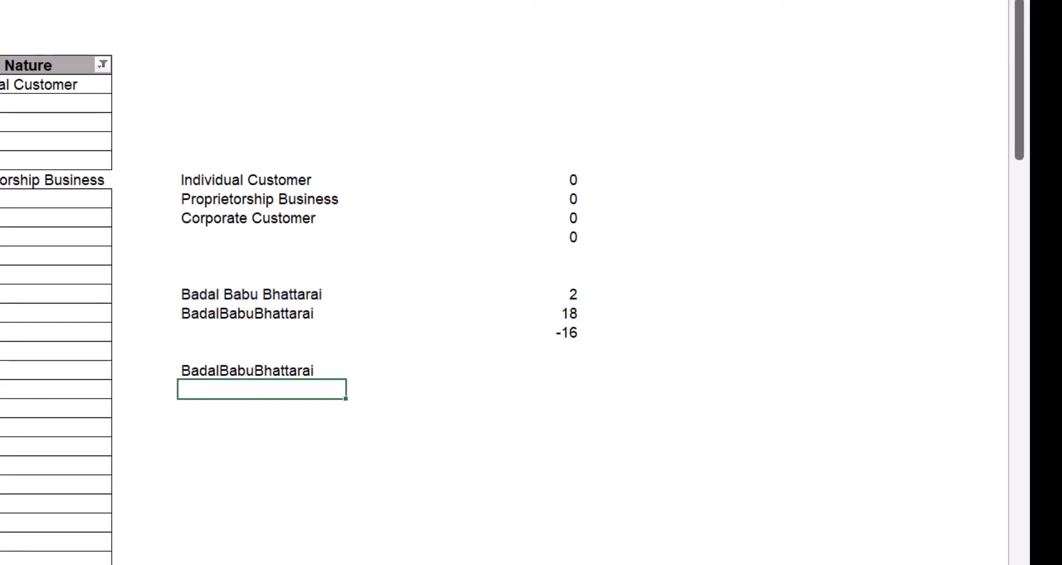
key(Up)
- Test the spaceless text's length with =LEN(J25), giving 18
key(Right)
key(Right)
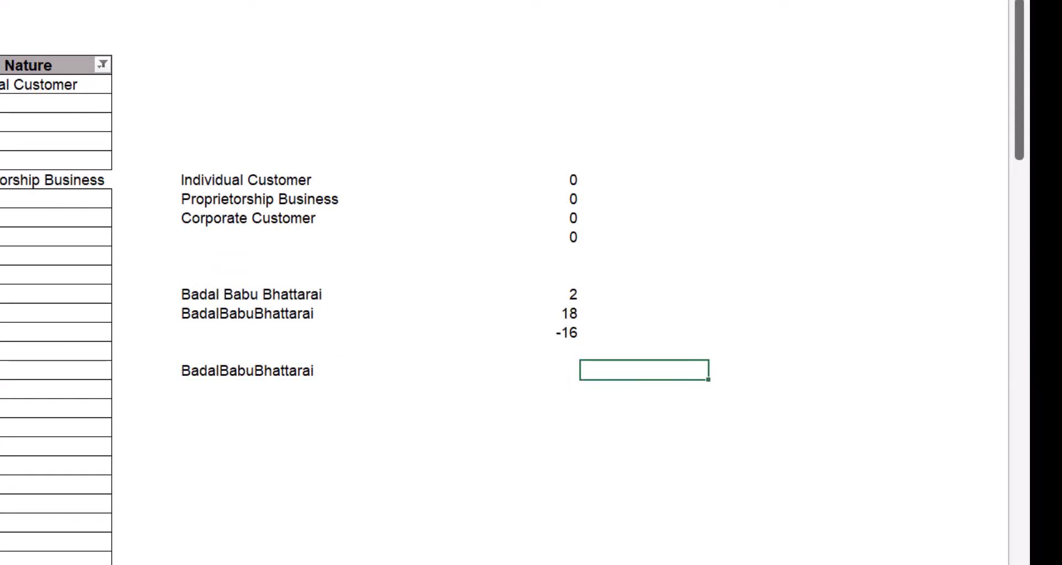
key(Left)
text(=len()
key(Left)
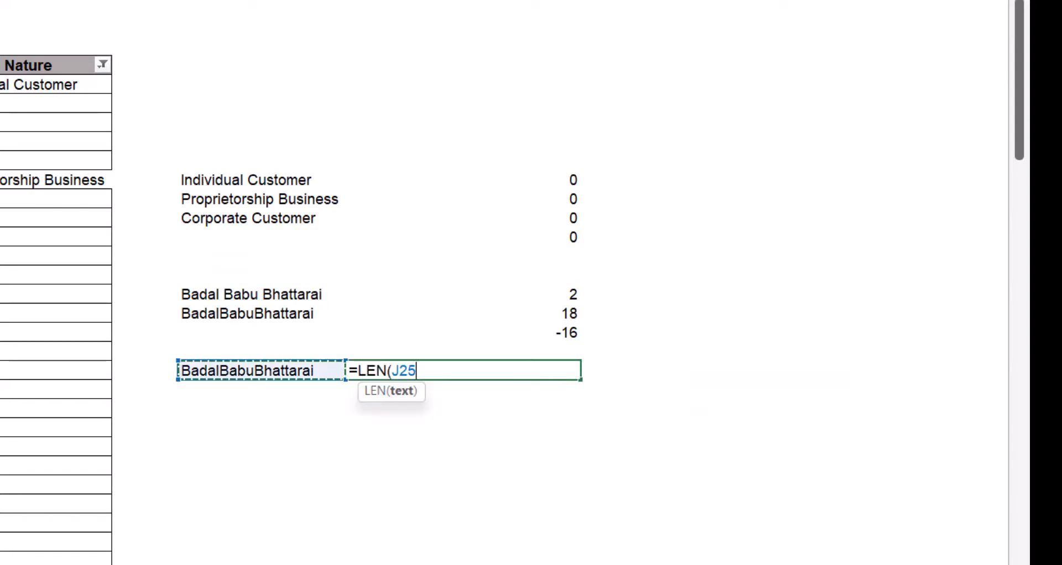
key(Return)
key(Up)
key(Left)
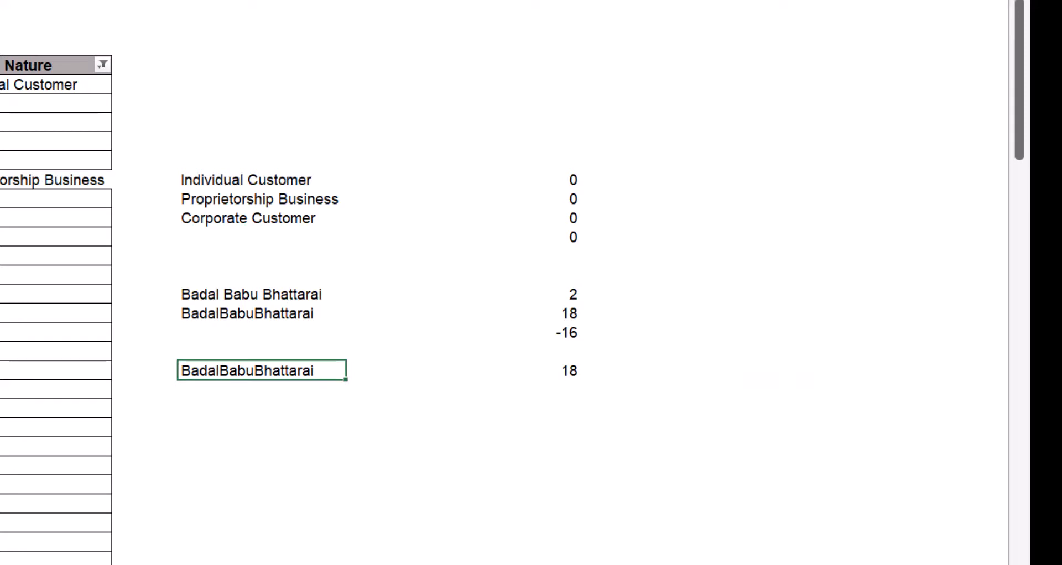
- Wrap the formula as =LEN(SUBSTITUTE(J19," ","")) so it computes 18 directly
key(F2)
key(shift+Home)
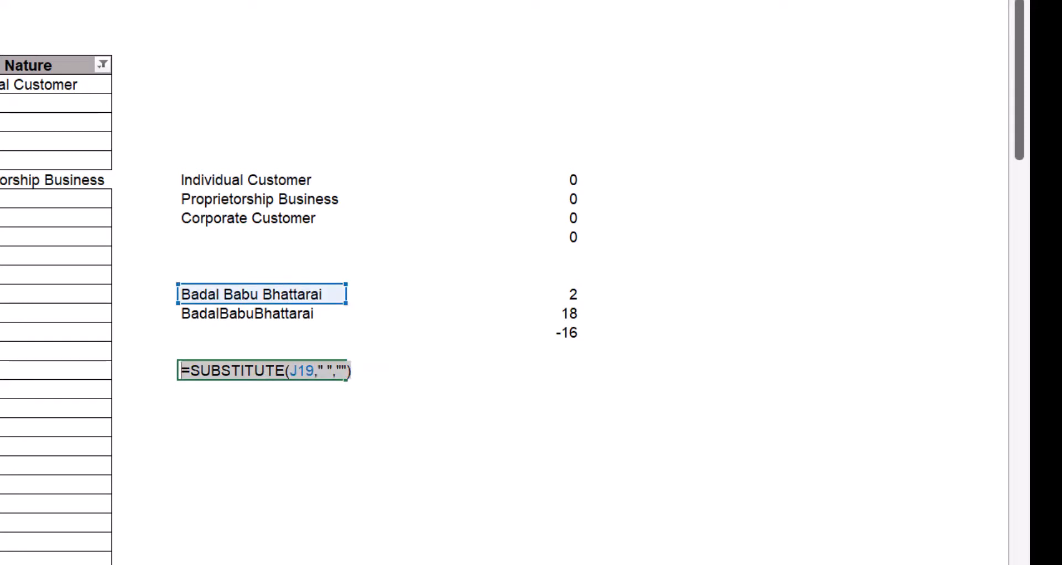
key(Left)
text(len)
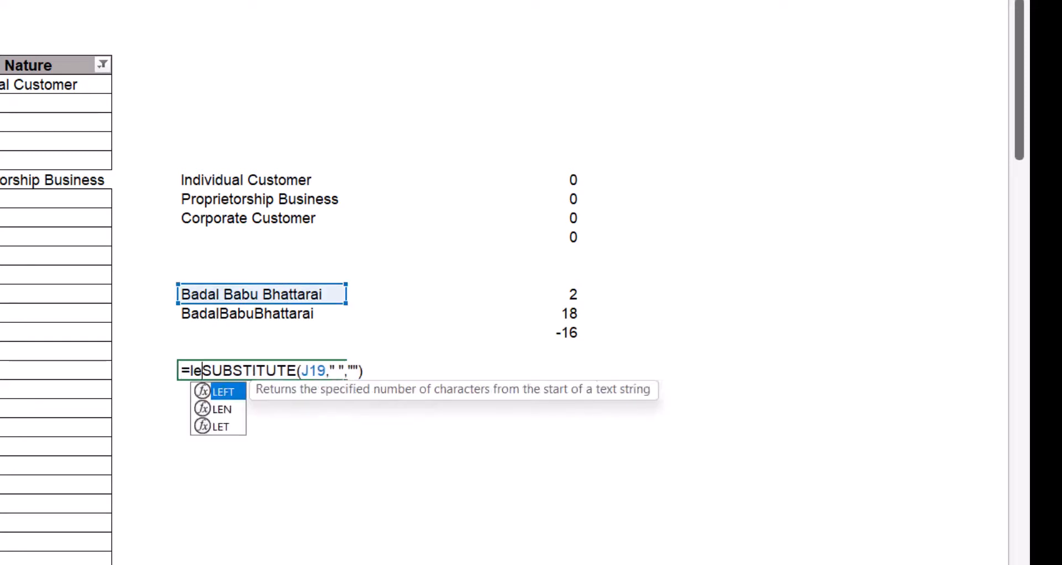
key(Return)
key(Return)
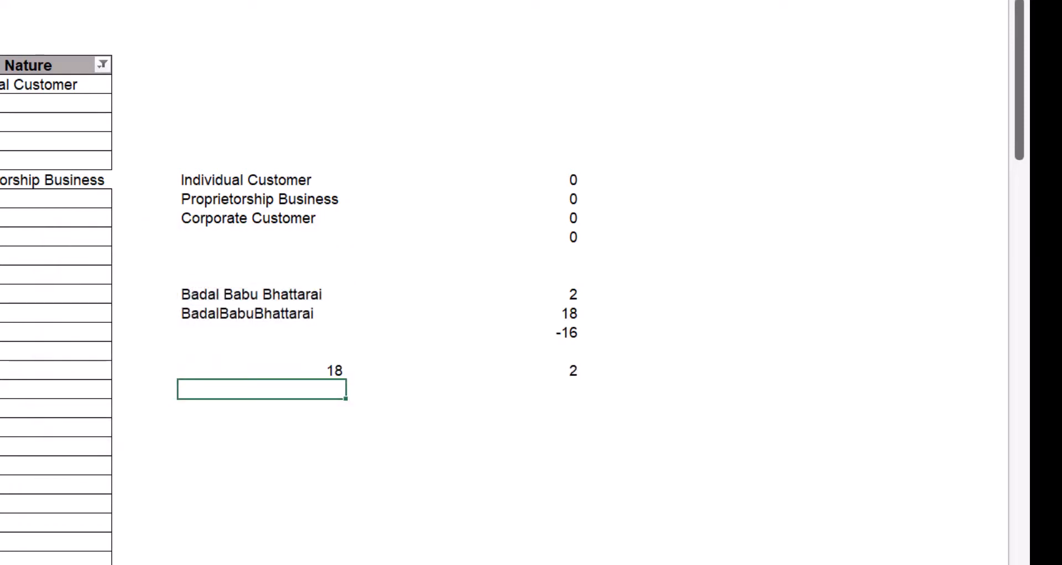
- Cut the LEN(SUBSTITUTE(...)) expression, leaving out the equals sign, for reuse
key(Up)
key(F2)
key(shift+Home)
key(shift+Right)
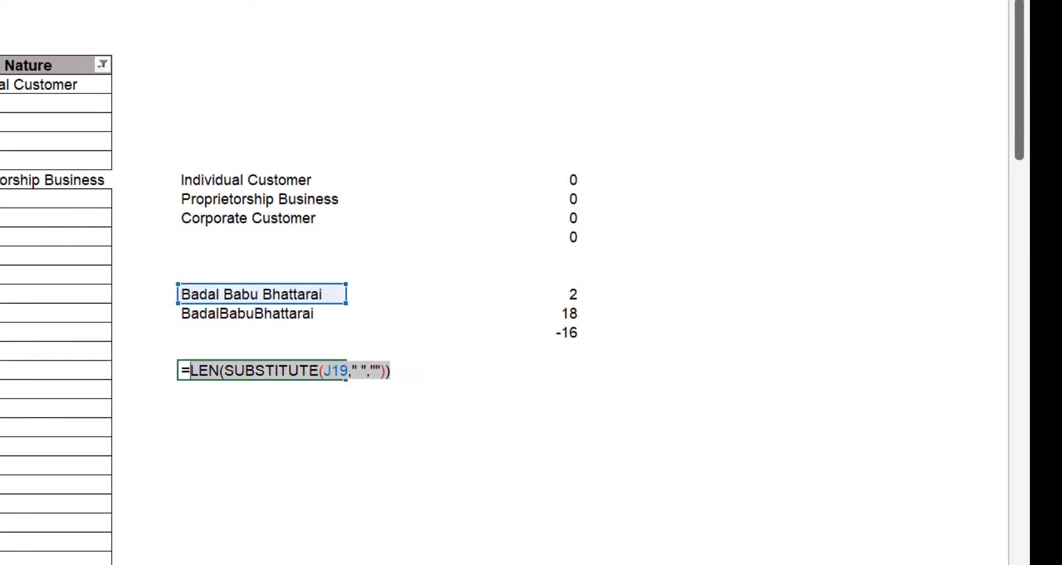
key(ctrl+x)
key(Return)
key(Up)
key(Up)
key(Up)
key(Up)
key(Up)
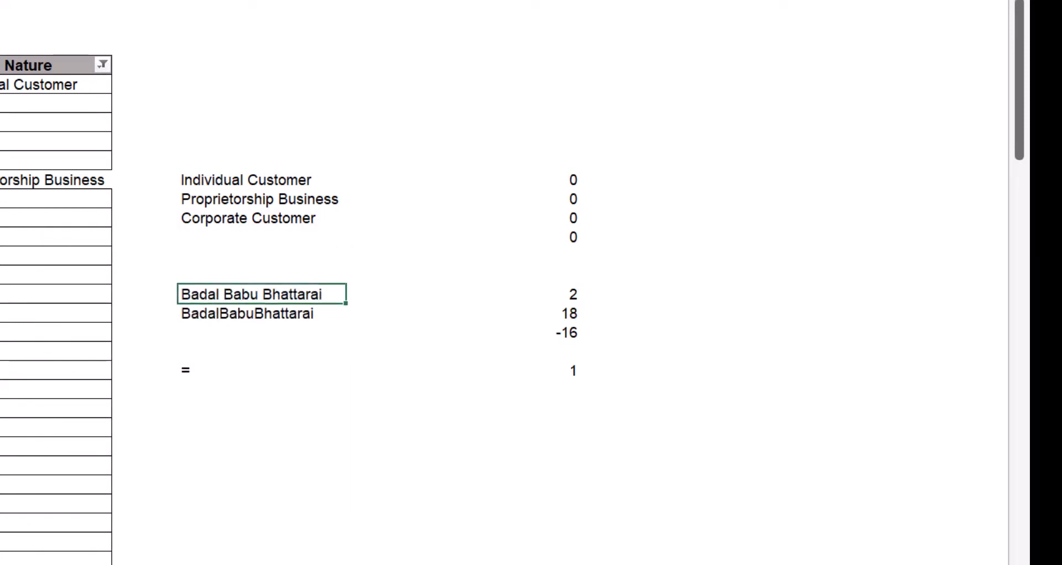
- Replace K19's K20 reference with the pasted LEN(SUBSTITUTE(J19," ","")) expression
key(Right)
key(Right)
key(Left)
key(F2)
key(shift+Left)
key(shift+Left)
key(shift+Left)
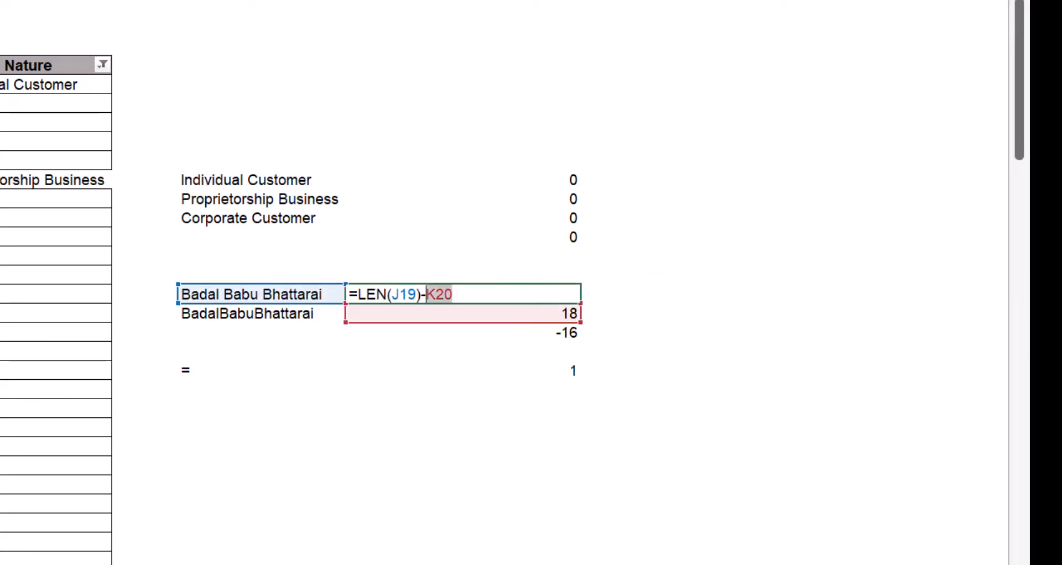
key(ctrl+v)
key(Return)
- Delete the middle word from the sample name in J19, leaving two words
key(Right)
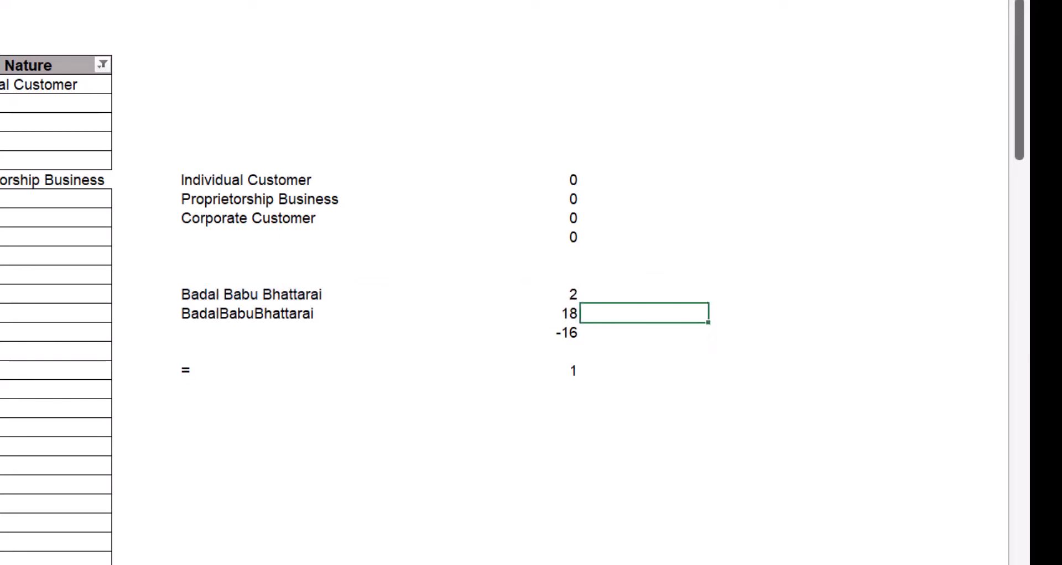
key(Up)
key(Left)
key(Left)
key(F2)
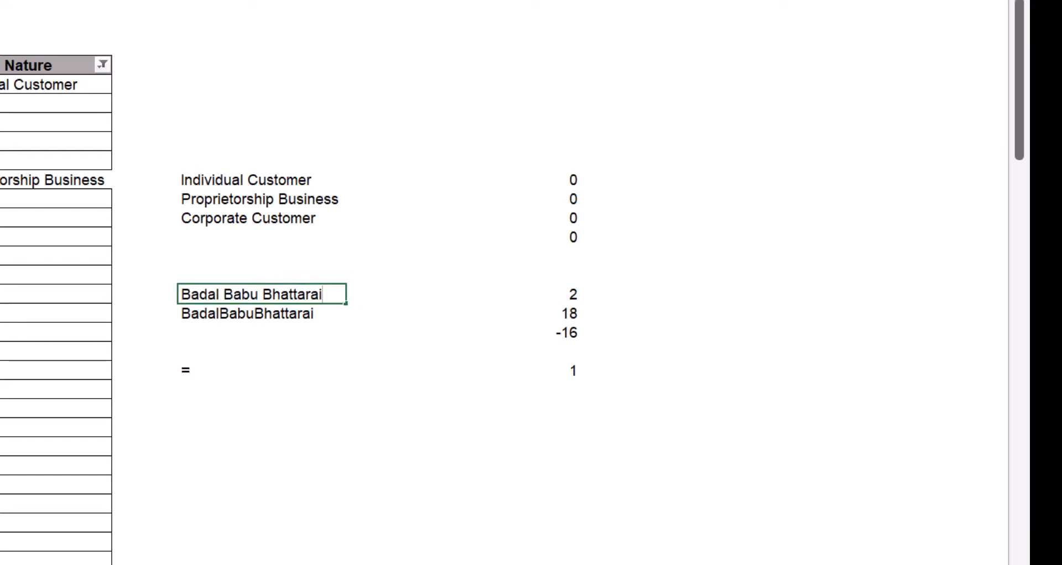
key(ctrl+shift+Left)
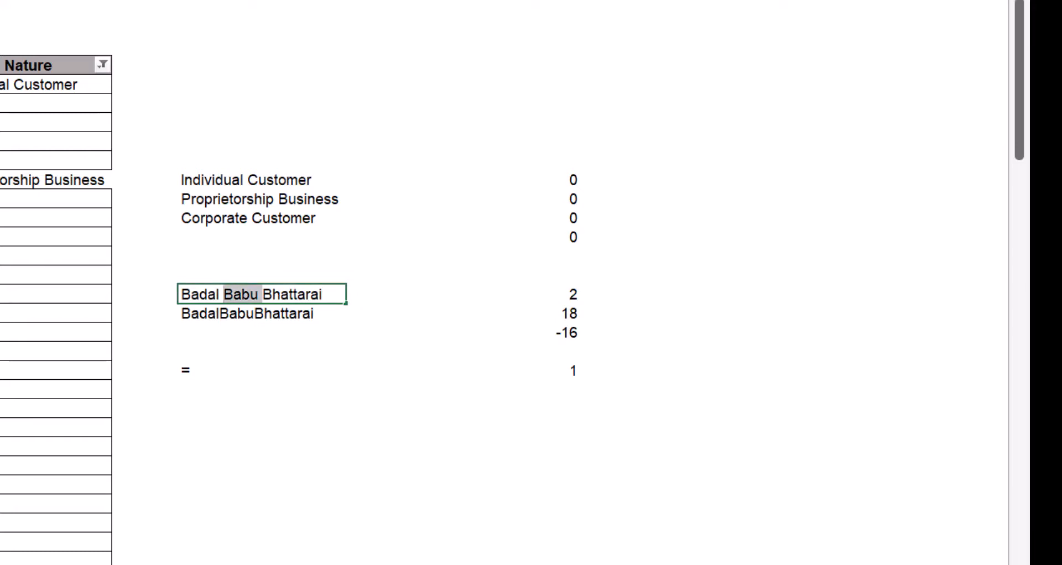
key(Delete)
key(Return)
- Select the helper rows, then select K19's formula text after the equals sign
key(Right)
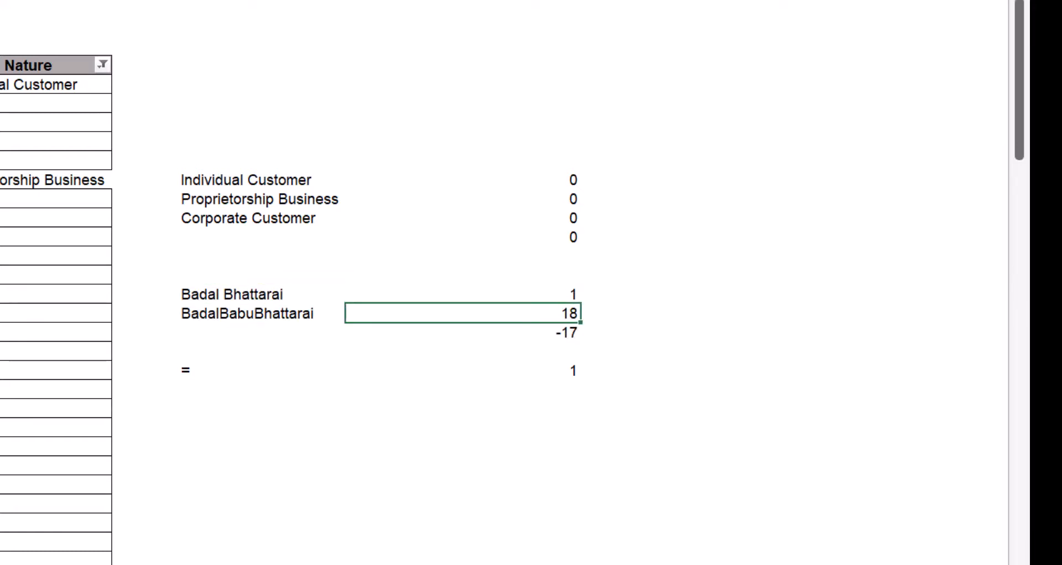
key(shift+Left)
key(shift+Down)
key(shift+Down)
key(shift+Down)
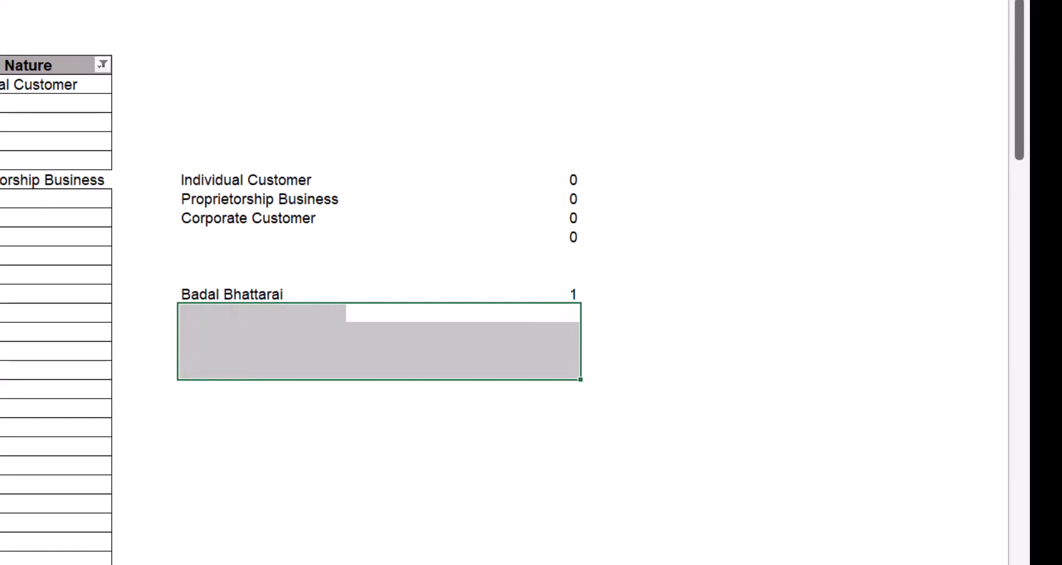
key(Up)
key(F2)
key(shift+Home)
key(shift+Right)
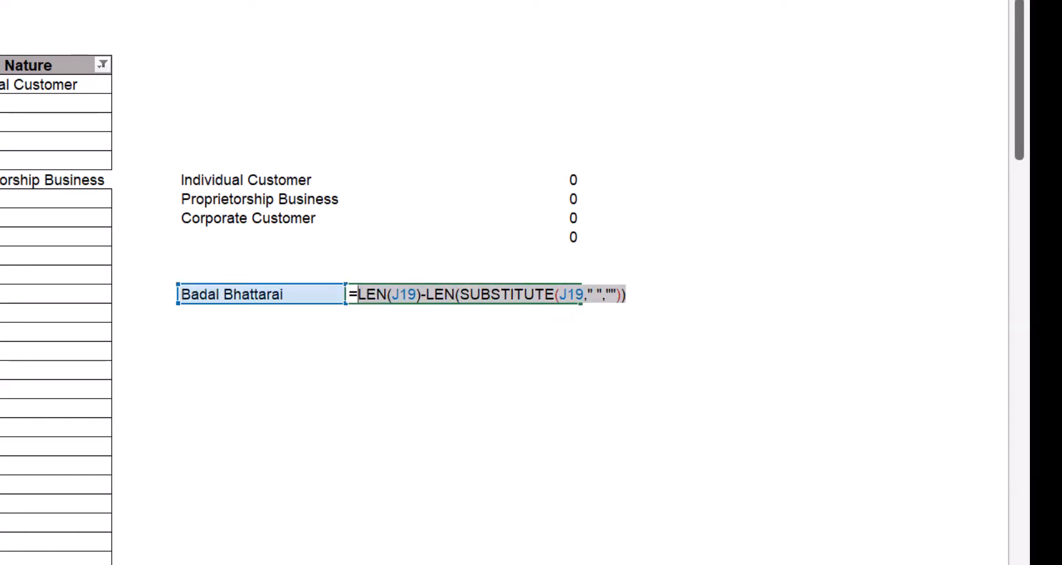
key(Return)
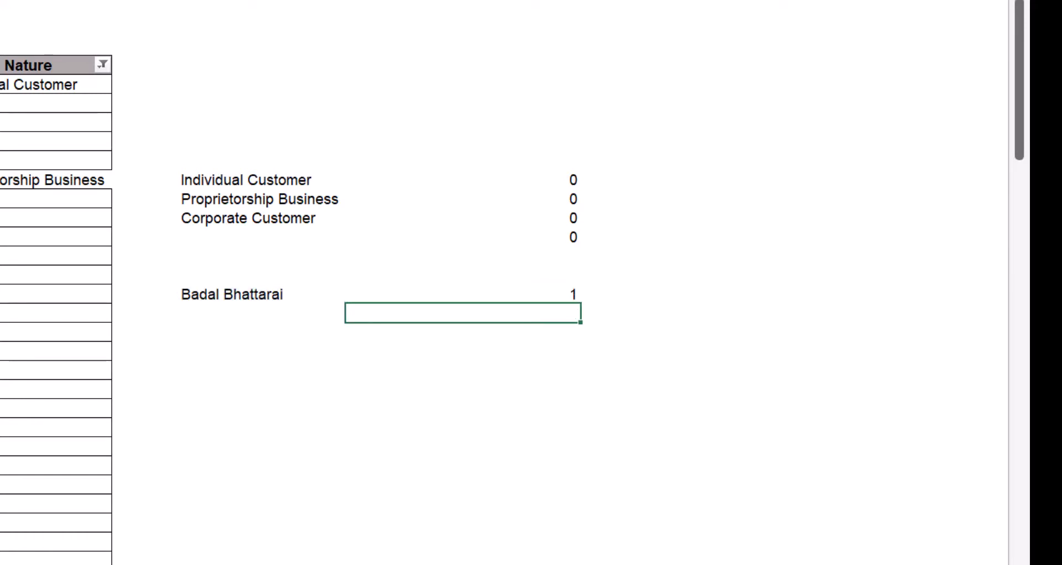
- Paste the space-count formula into the first Length cell, pointing both references at B6
scroll(498, 304, left, 5)
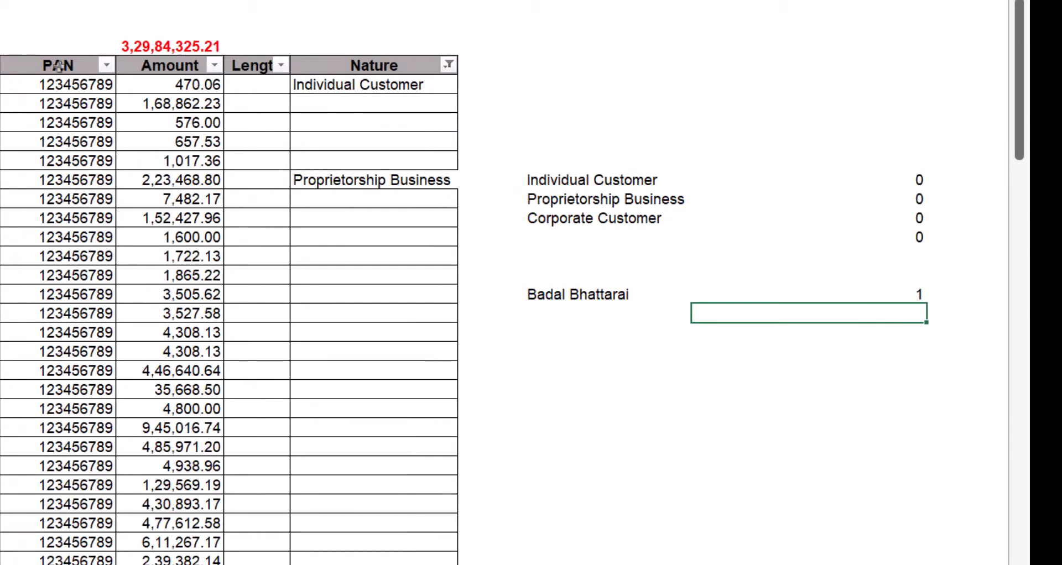
click(236, 84)
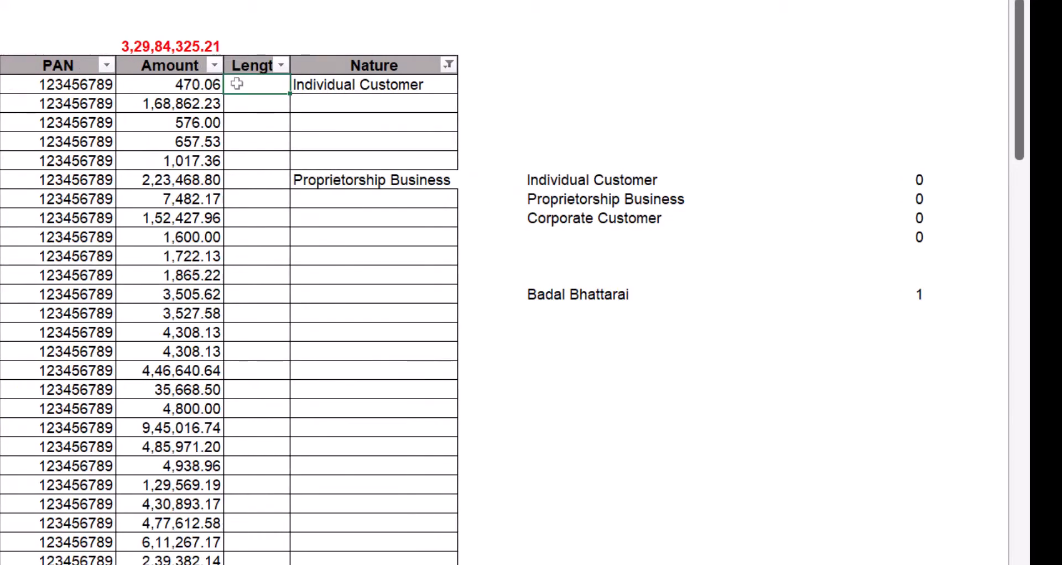
key(ctrl+v)
double_click(236, 83)
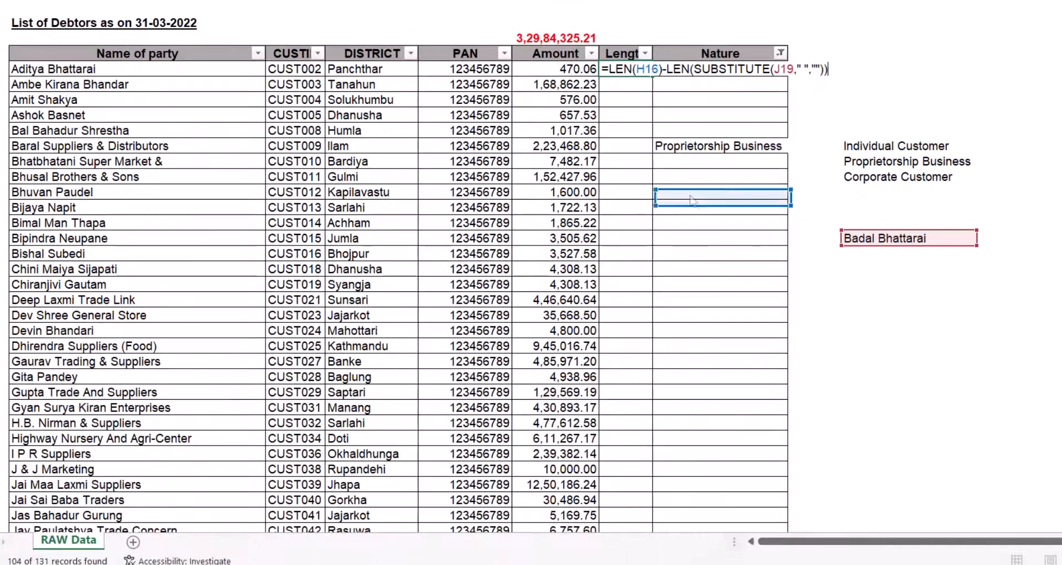
click(209, 70)
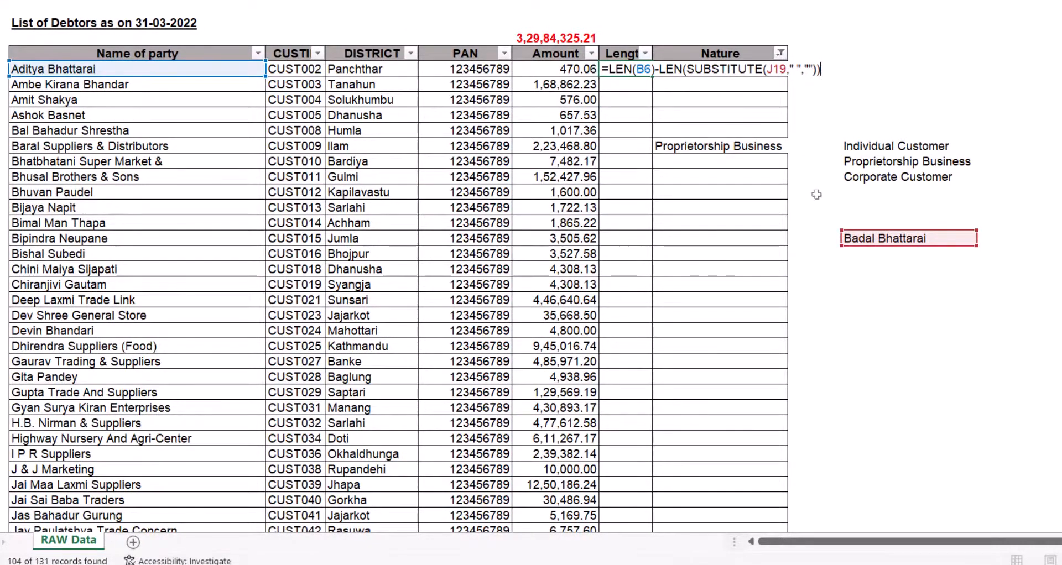
drag(880, 229, 150, 69)
key(Return)
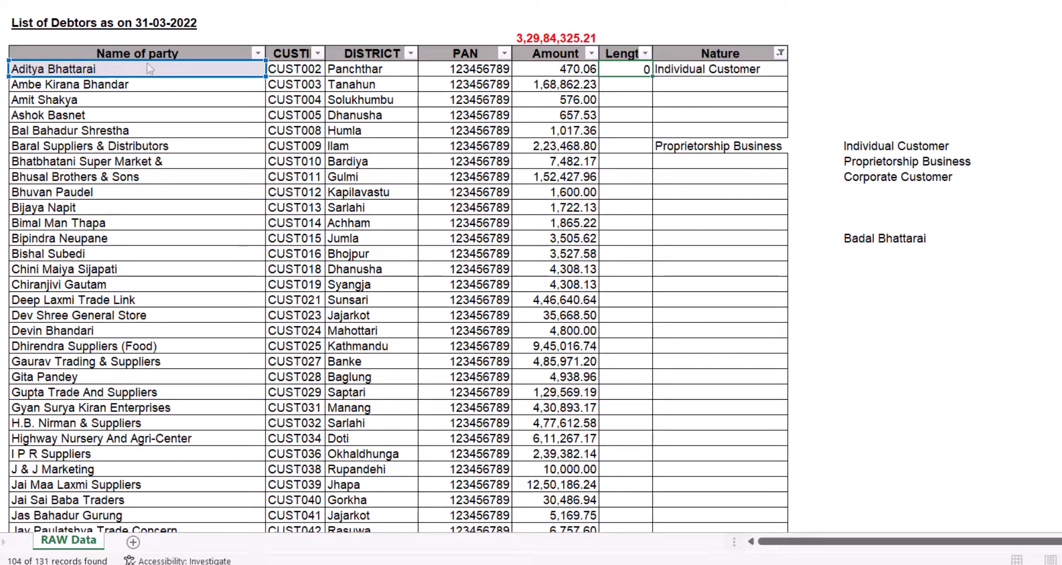
- Copy the Length formula down to every party row in the list
key(Up)
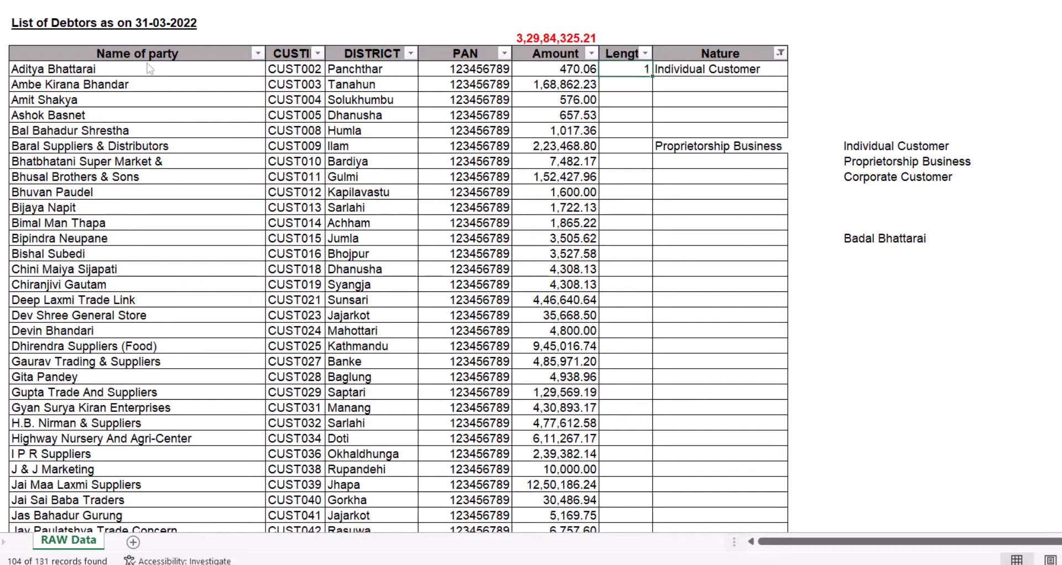
key(ctrl+c)
key(ctrl+shift+Down)
key(ctrl+BackSpace)
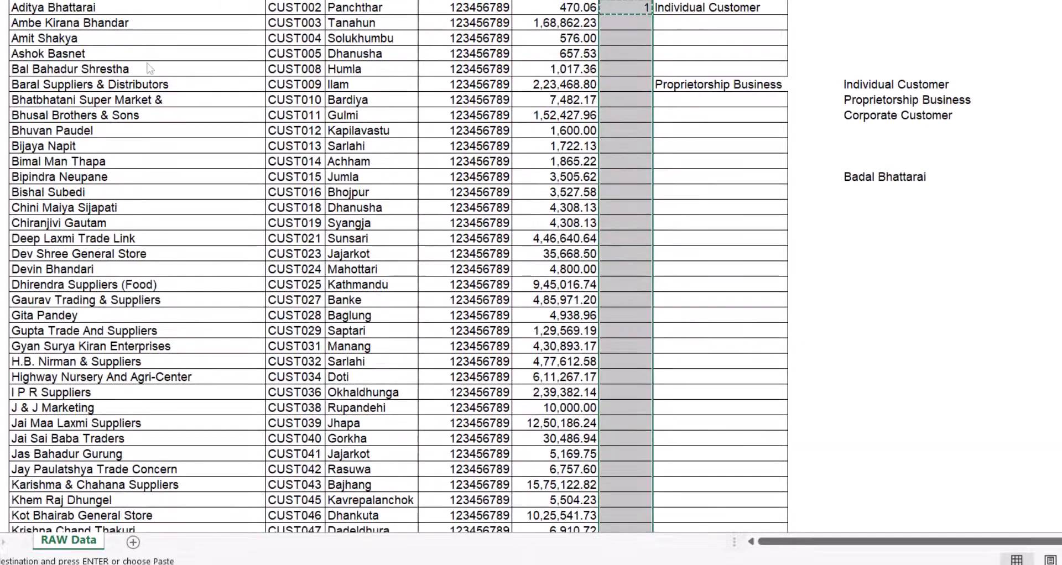
key(ctrl+v)
key(ctrl+BackSpace)
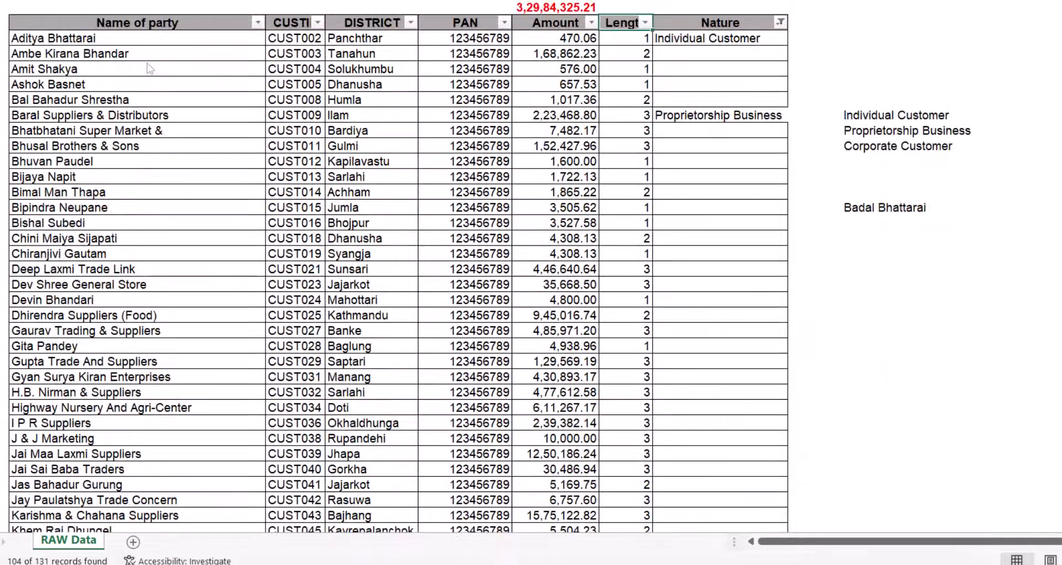
- Filter the Length column to show only the value 1
key(alt+Down)
key(Down)
key(Down)
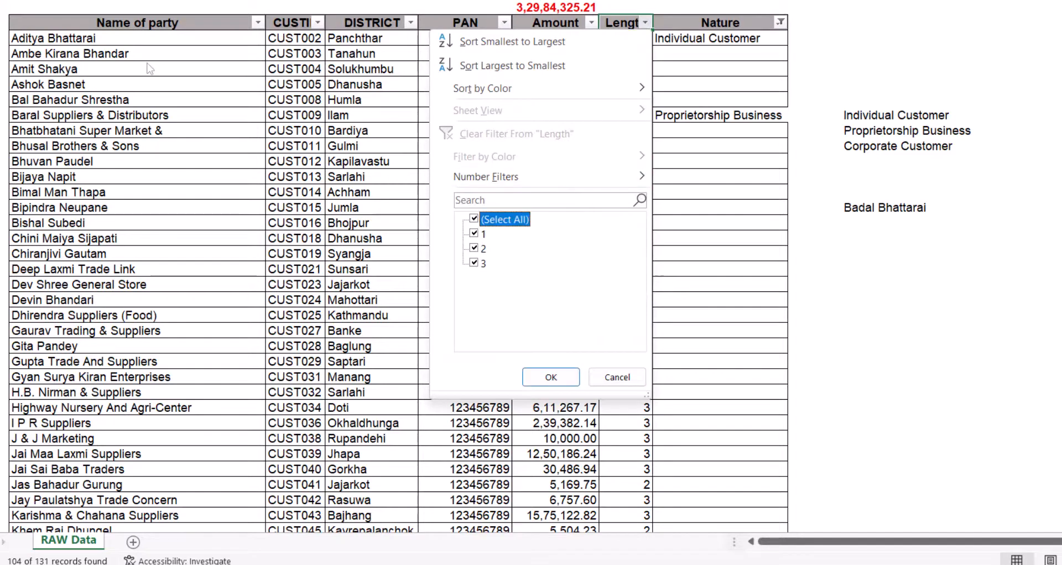
key(space)
key(Down)
key(space)
key(Return)
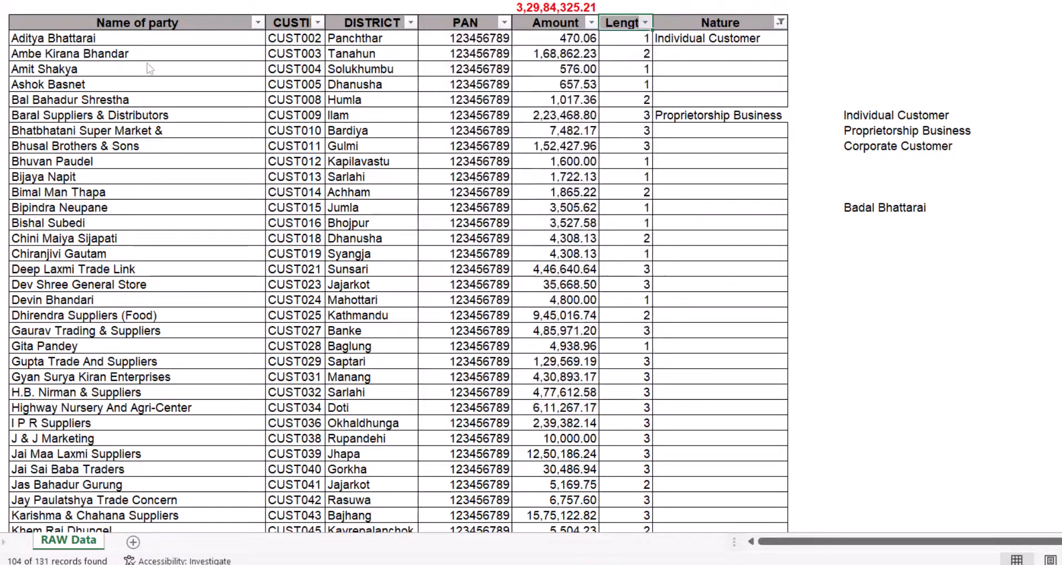
- Fill the blank Nature cells of the visible rows with Individual Customer
key(ctrl+Left)
key(Down)
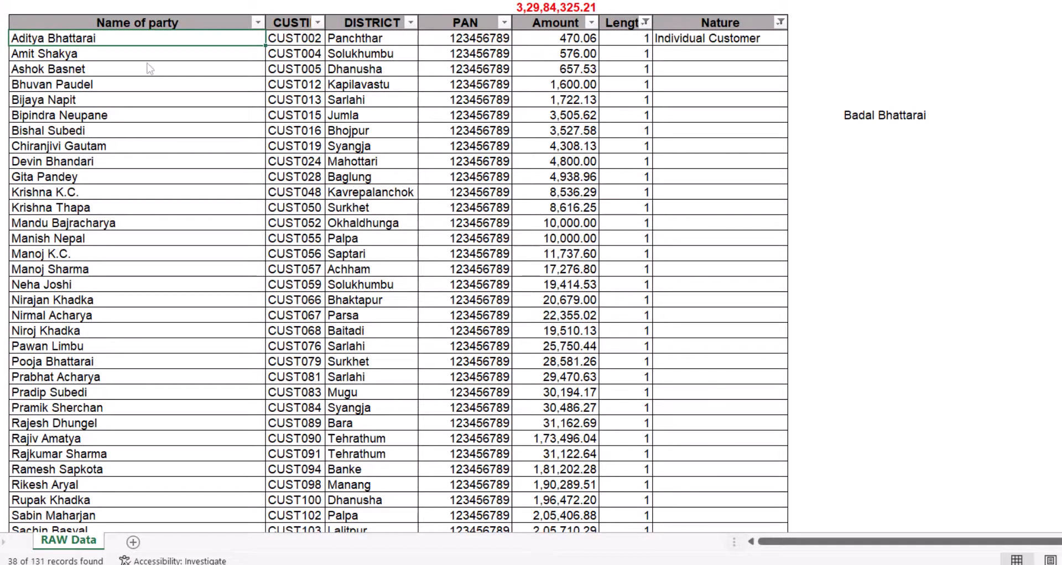
key(Down)
key(Down)
key(Down)
key(Down)
key(Down)
key(Down)
key(Down)
key(Down)
key(Down)
key(Down)
key(Down)
key(Down)
key(Down)
key(Down)
key(Down)
key(Down)
key(Down)
key(Down)
key(Down)
key(Down)
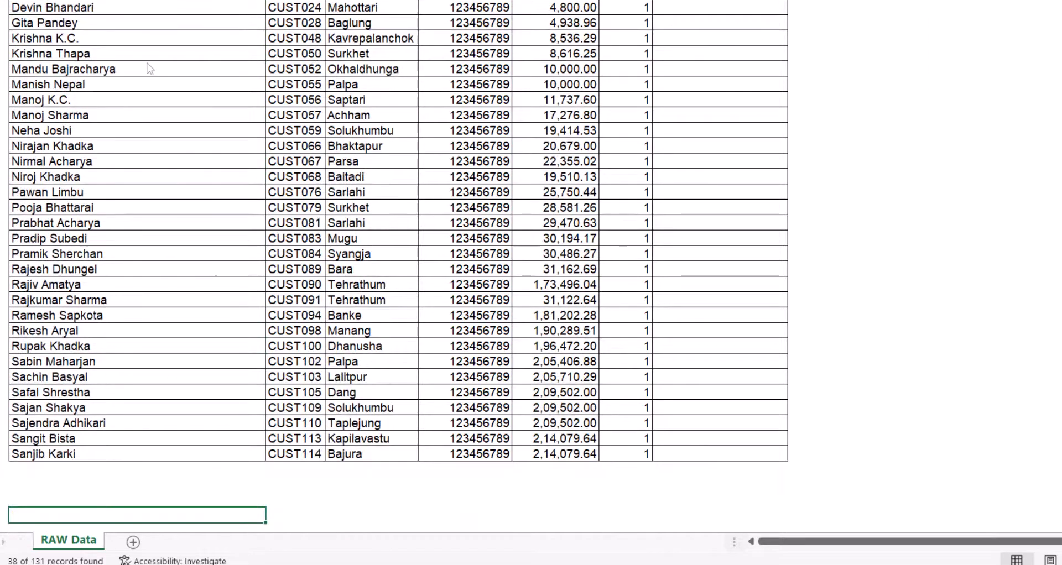
key(Up)
key(Up)
key(Right)
key(Right)
key(Right)
key(Right)
key(Right)
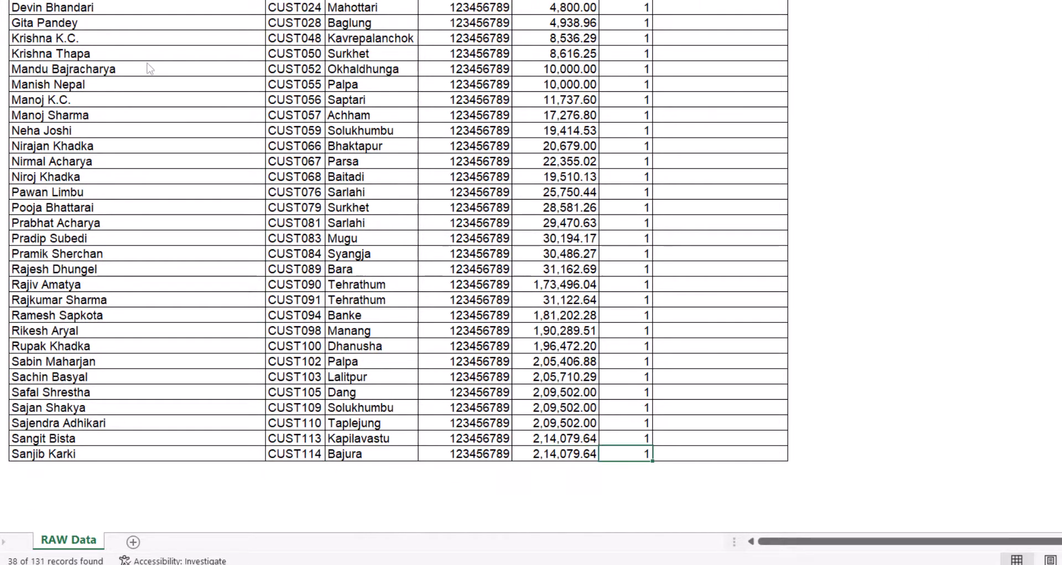
key(Right)
key(ctrl+shift+Up)
key(Tab)
key(F2)
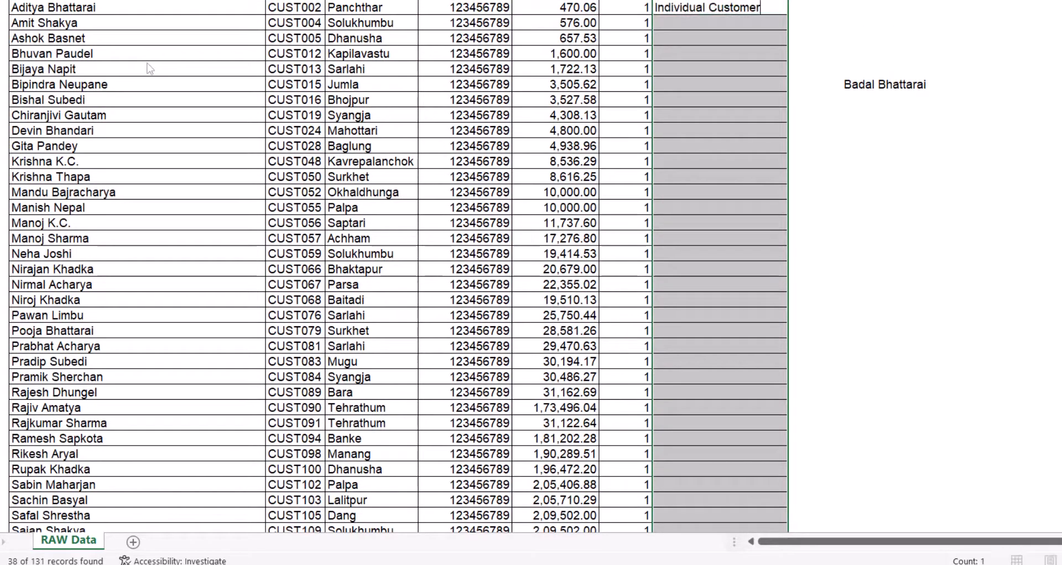
key(ctrl+Return)
key(Up)
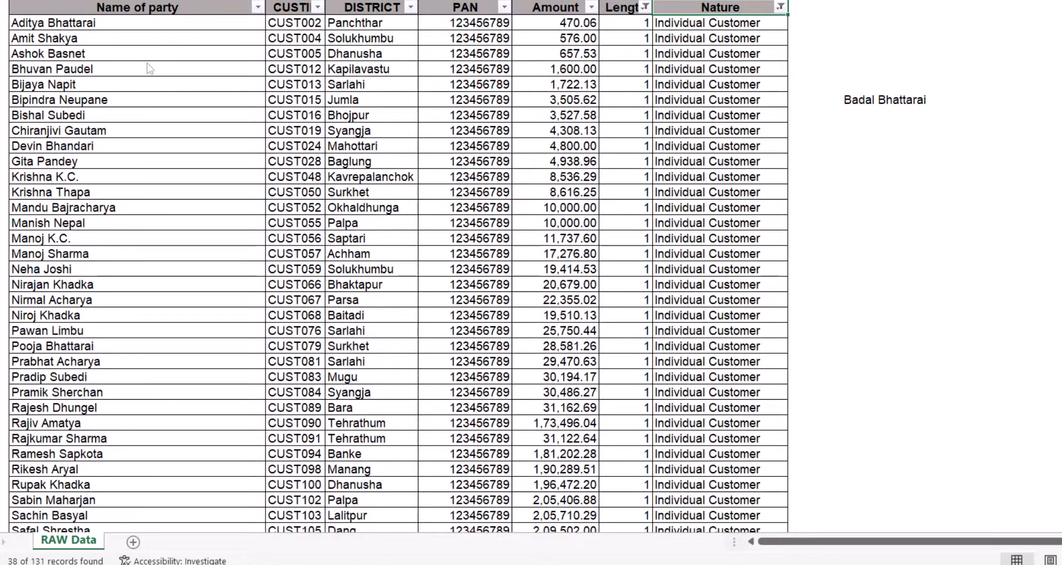
key(alt+a)
- Filter the Length column to show only the value 3
key(c)
key(alt+Down)
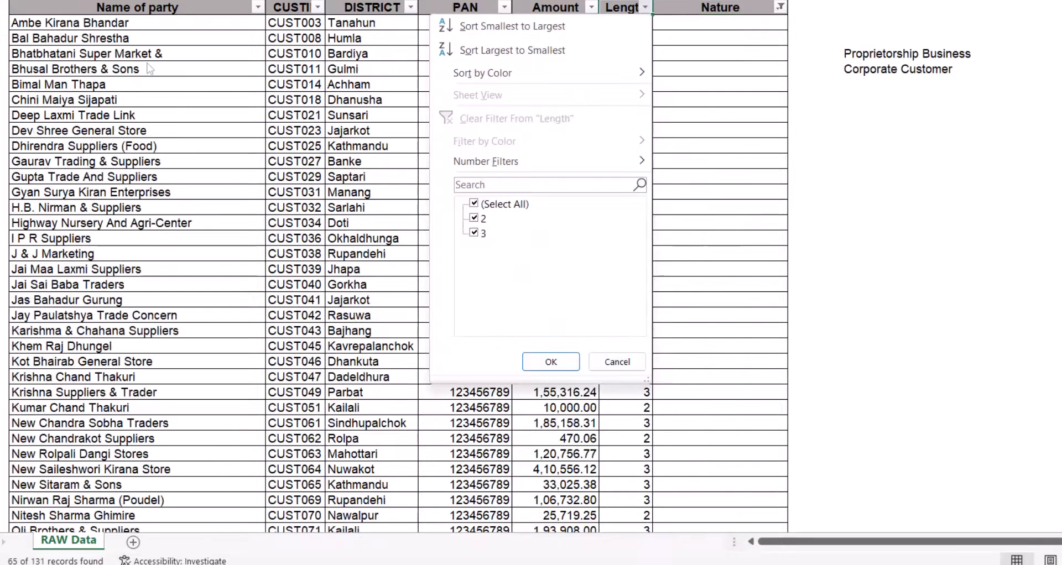
key(Down)
key(Down)
key(Down)
key(Down)
key(Down)
key(Down)
key(Down)
key(Down)
key(Down)
key(Down)
key(Down)
key(Up)
key(Return)
- Fill the Nature cells of all visible rows with Proprietorship Business
key(Left)
key(Left)
key(Left)
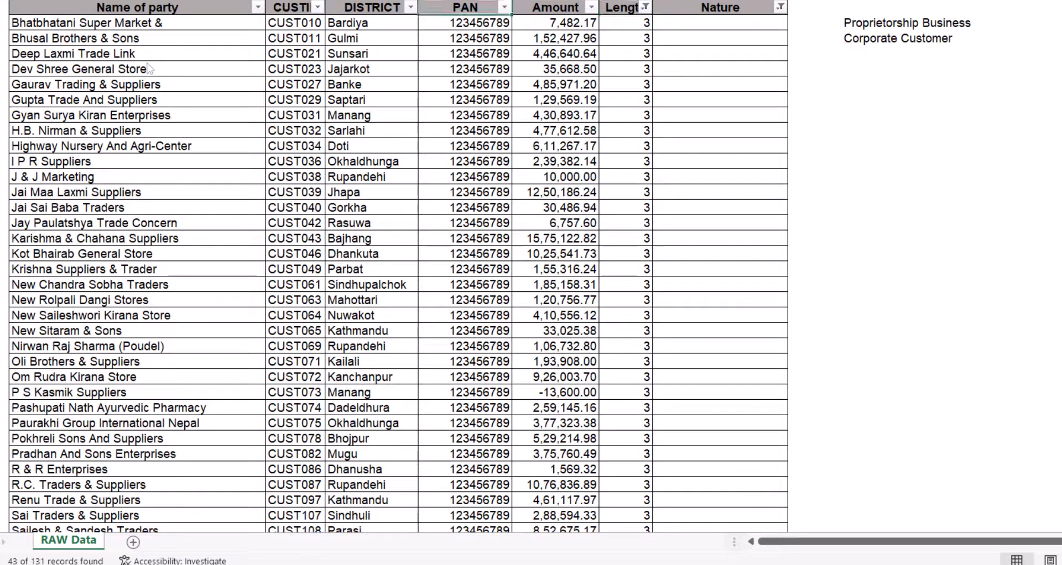
key(Down)
key(Left)
key(Left)
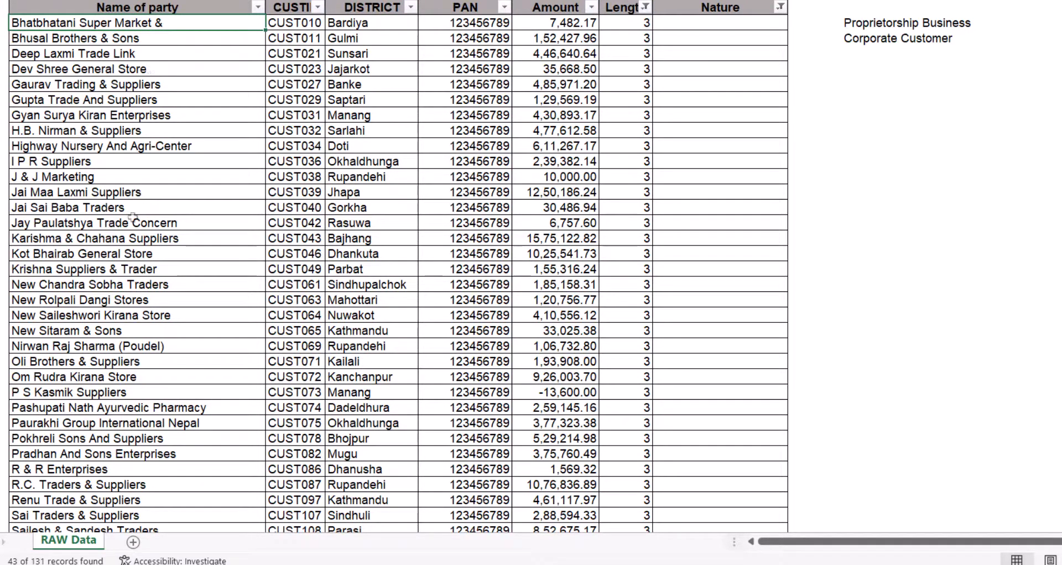
scroll(133, 217, down, 1)
scroll(132, 217, down, 1)
scroll(132, 218, up, 2)
key(Down)
key(Down)
key(Down)
key(Down)
key(Down)
key(Down)
key(Down)
key(Down)
key(Down)
key(Down)
key(Down)
key(Down)
key(Down)
key(Down)
key(Down)
key(Down)
key(Down)
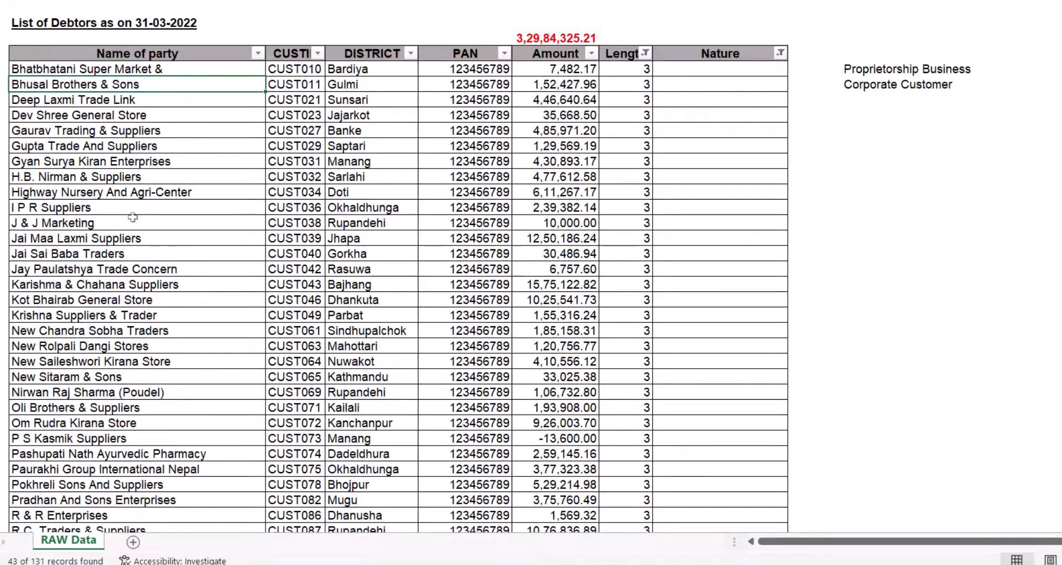
key(Down)
key(Down)
key(Down)
key(Down)
key(Down)
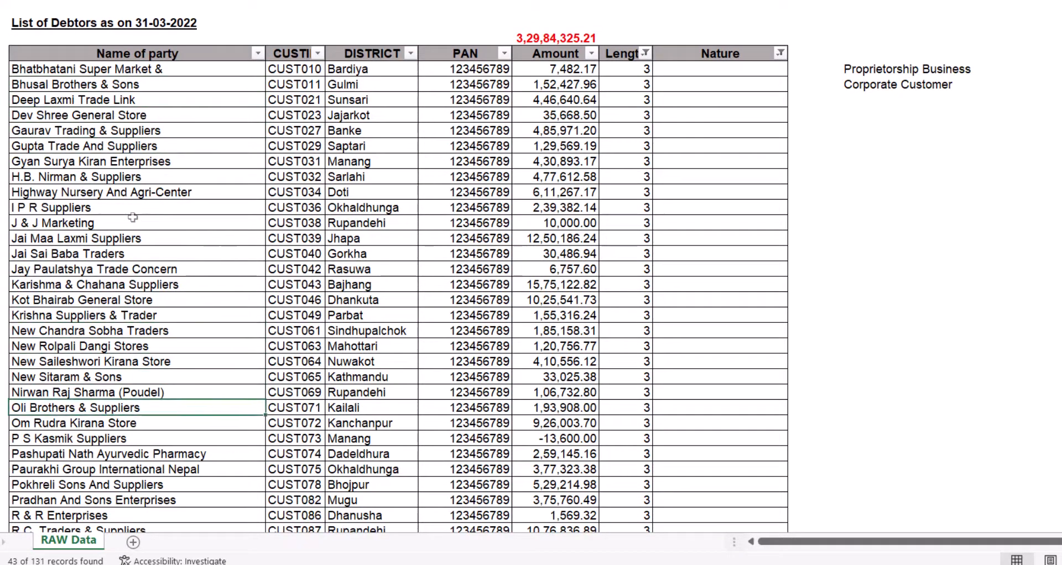
key(Down)
key(Down)
key(Down)
key(Down)
key(Down)
key(Down)
key(Down)
key(Down)
key(Down)
key(Down)
key(Down)
key(Down)
key(Down)
key(Down)
key(Down)
key(Down)
key(Down)
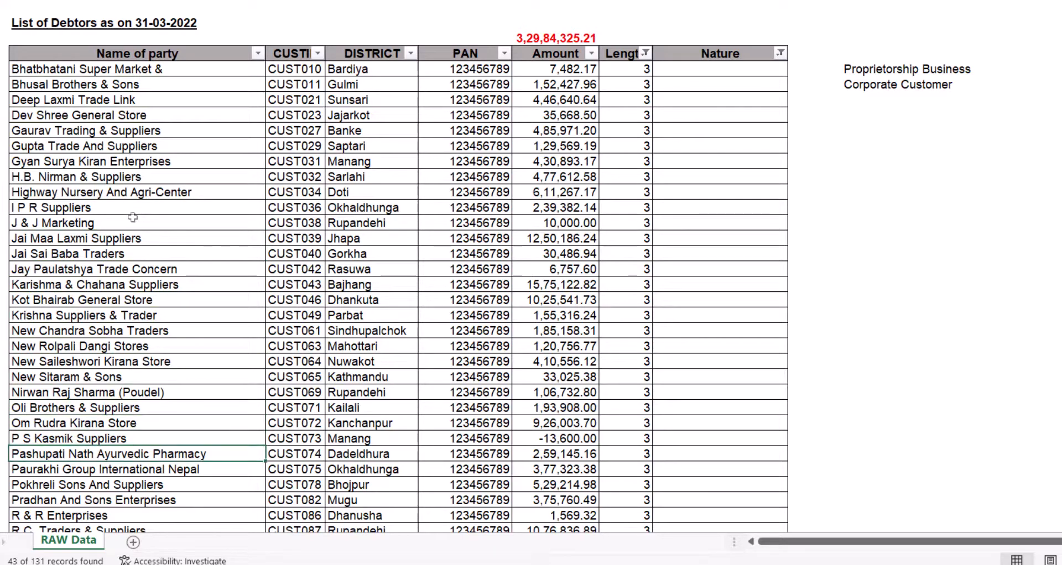
key(Down)
key(Down)
key(Down)
key(Down)
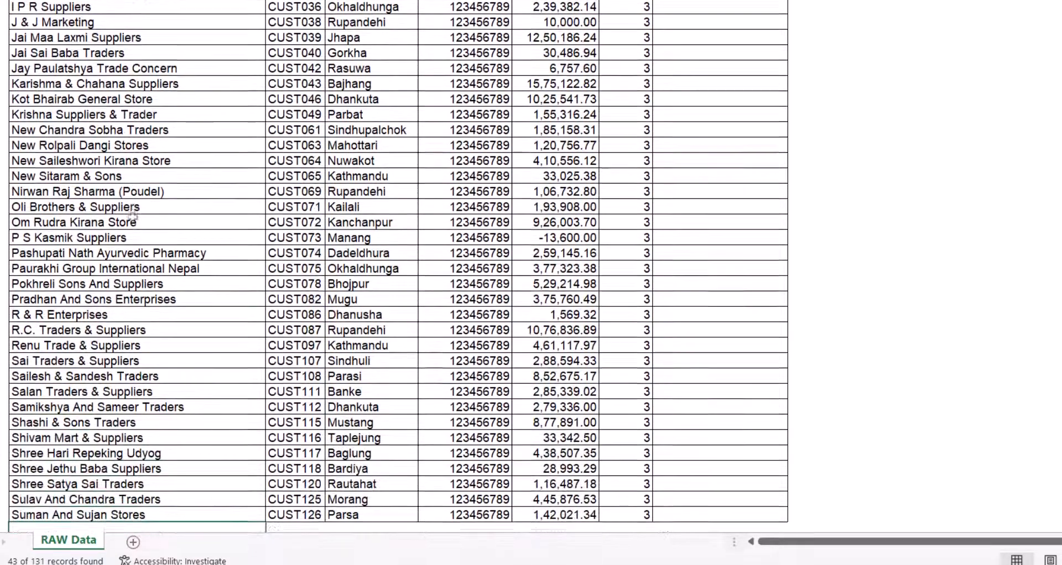
key(Up)
key(Right)
key(Right)
key(Right)
key(Right)
key(Right)
key(Right)
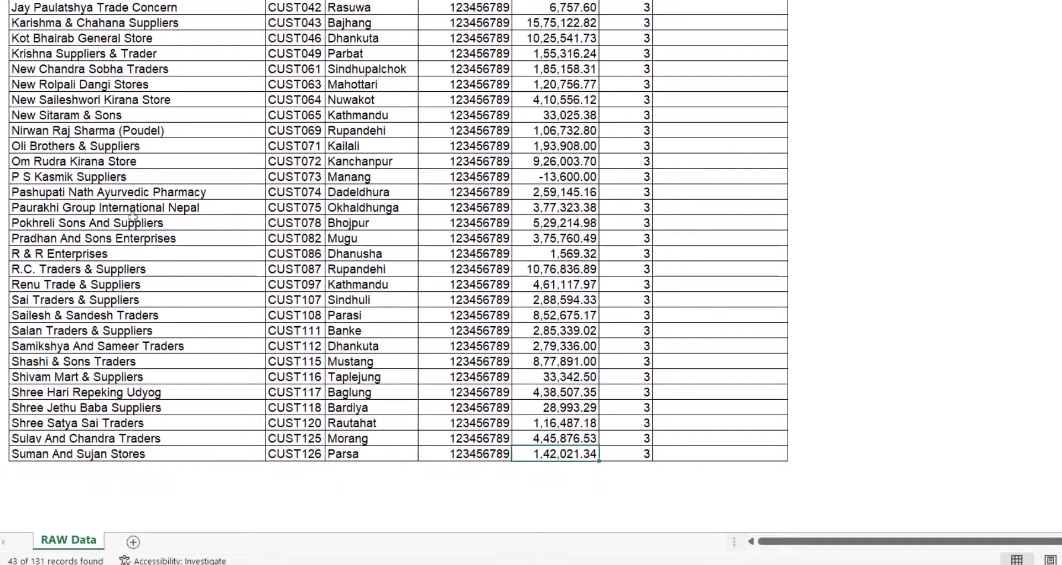
key(ctrl+shift+Up)
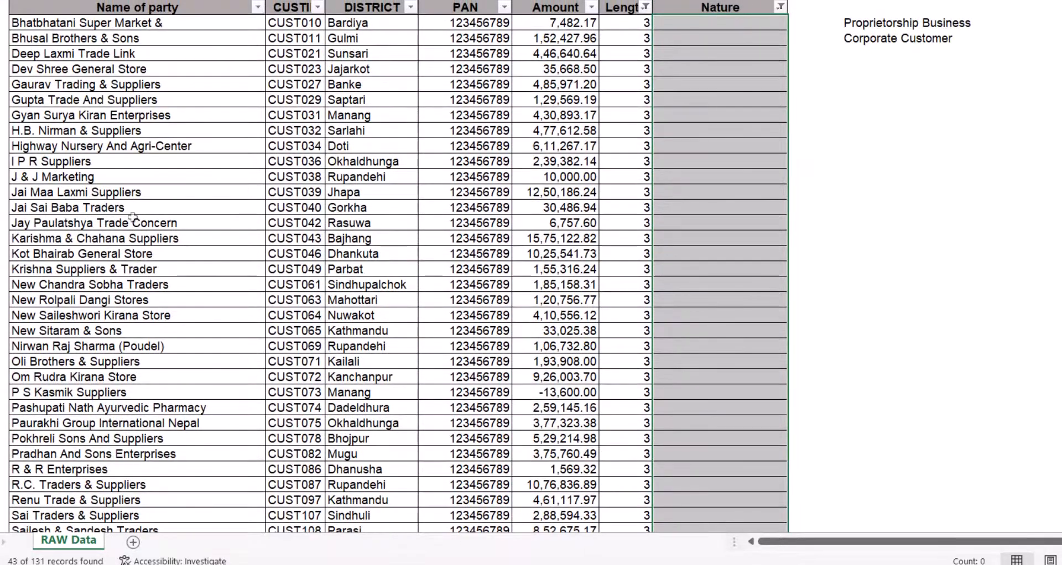
text(Proprietorship Business)
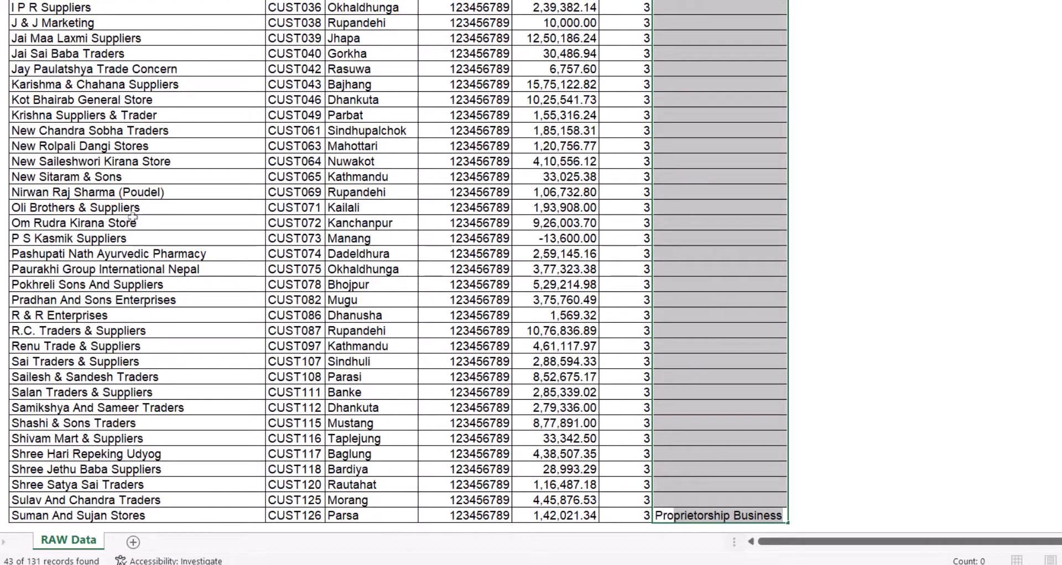
key(ctrl+Return)
key(ctrl+Up)
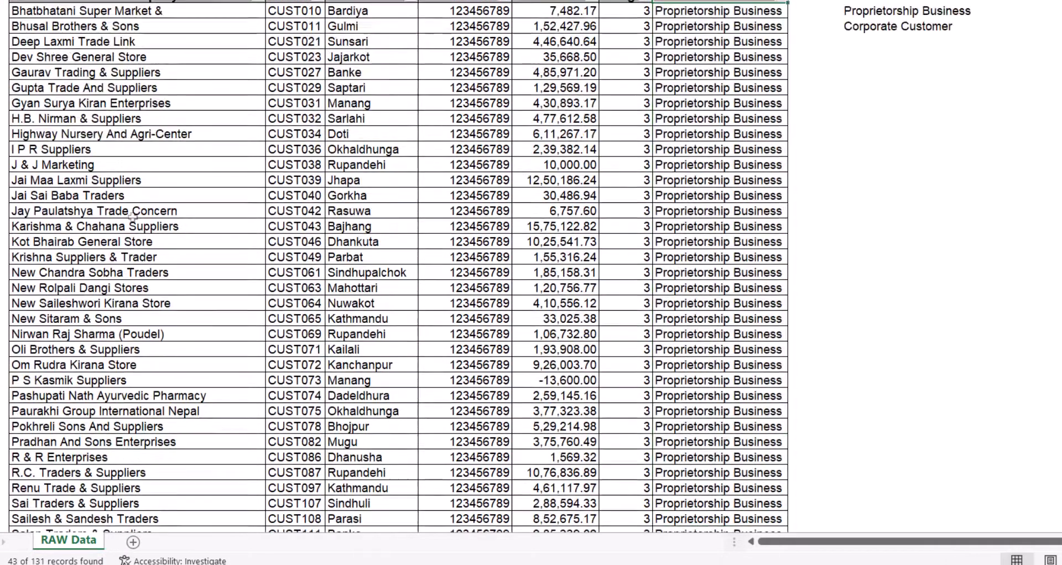
key(alt+a)
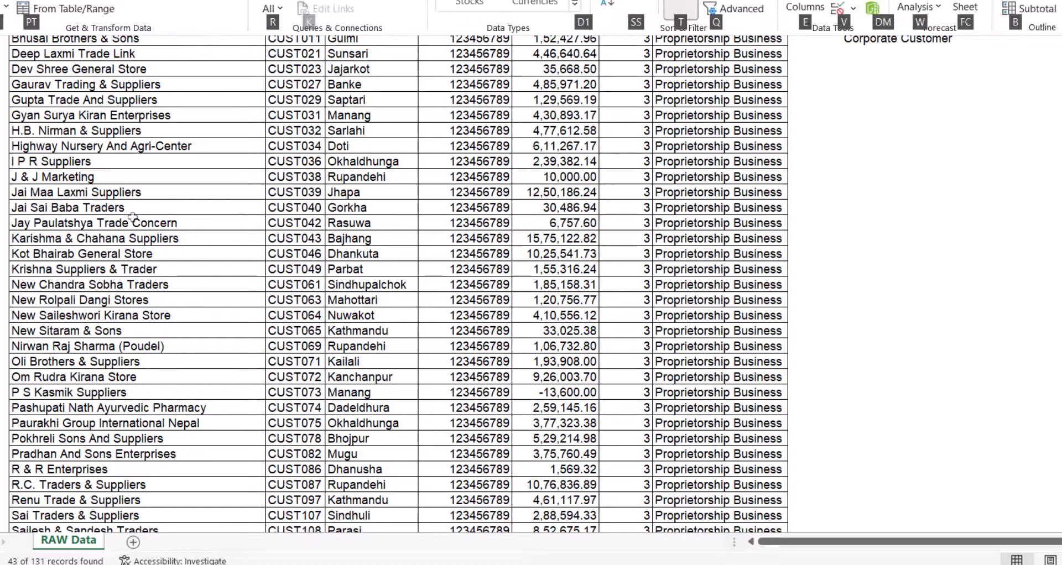
- Filter the Length column to show only parties with Length 2
key(y)
key(3)
key(Left)
key(alt+Down)
key(c)
key(Down)
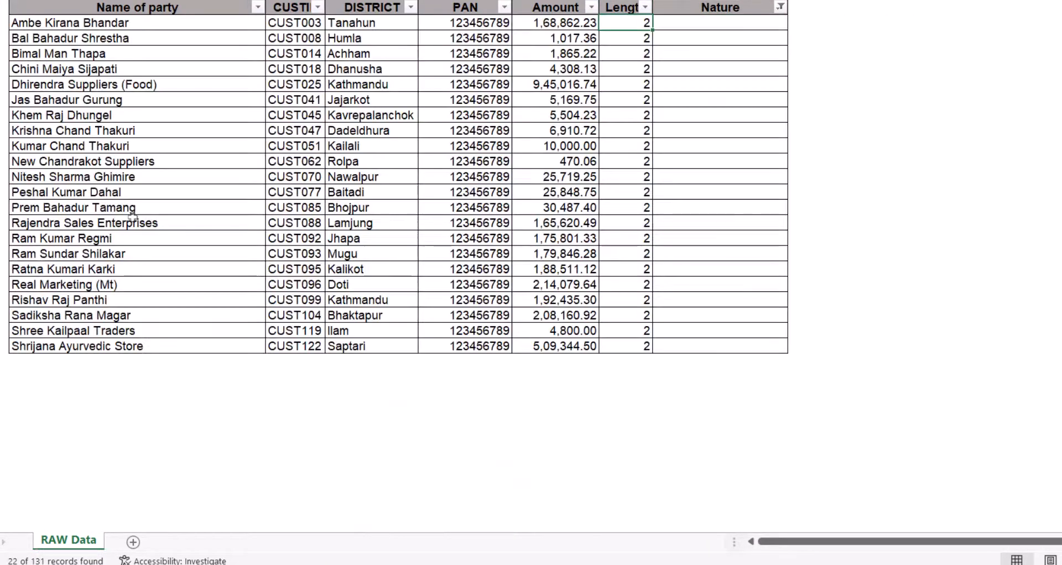
key(ctrl+shift+Down)
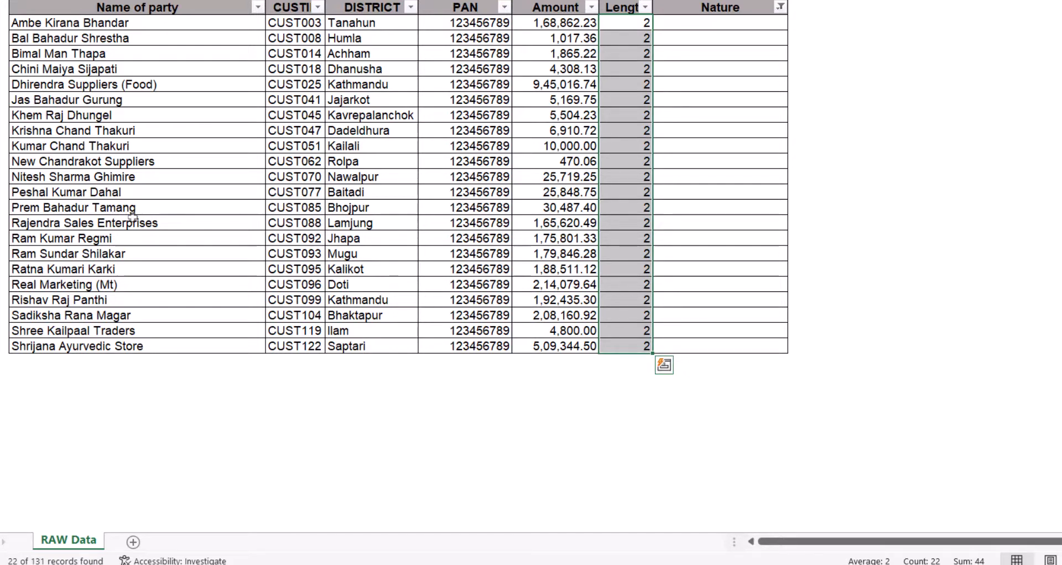
- Tag Dhirendra Suppliers (Food) and New Chandrakot Suppliers as Proprietorship Business in Nature
key(Left)
key(Left)
key(Left)
key(Left)
key(Left)
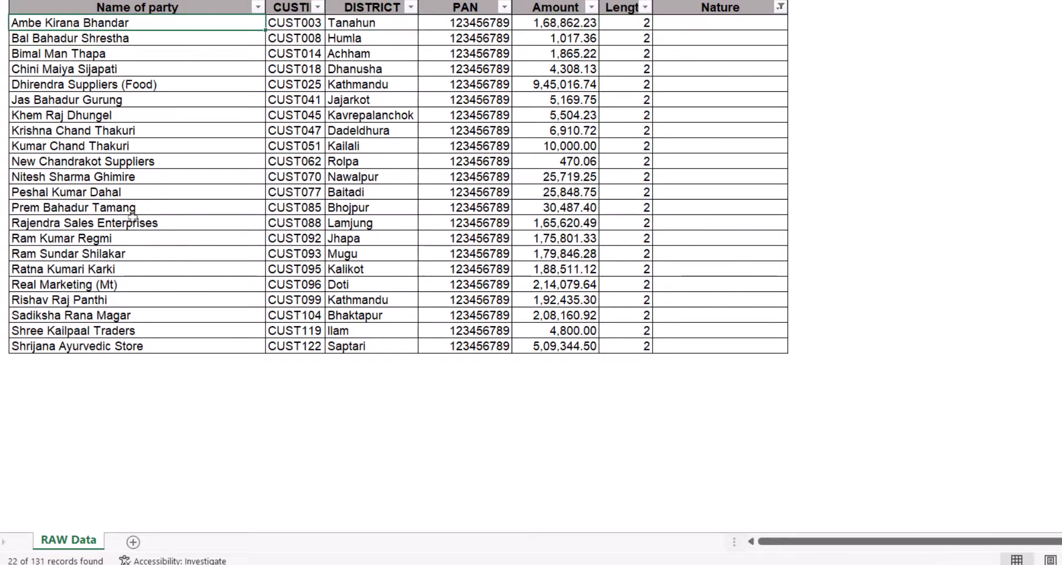
key(Down)
key(Down)
key(Down)
key(Down)
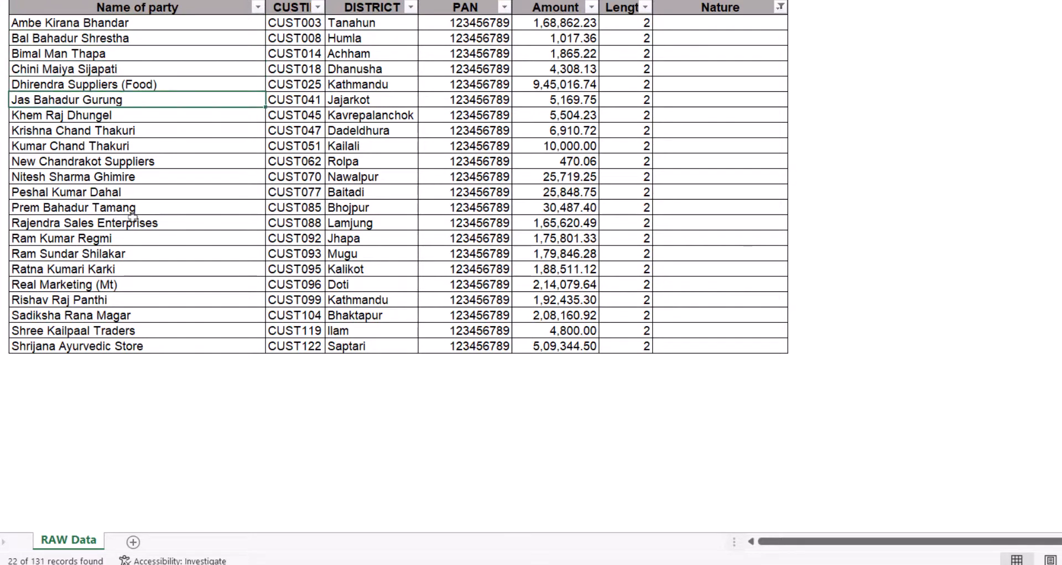
key(Right)
key(Right)
key(Right)
key(Right)
key(Right)
key(Right)
text(Proprietorship Business)
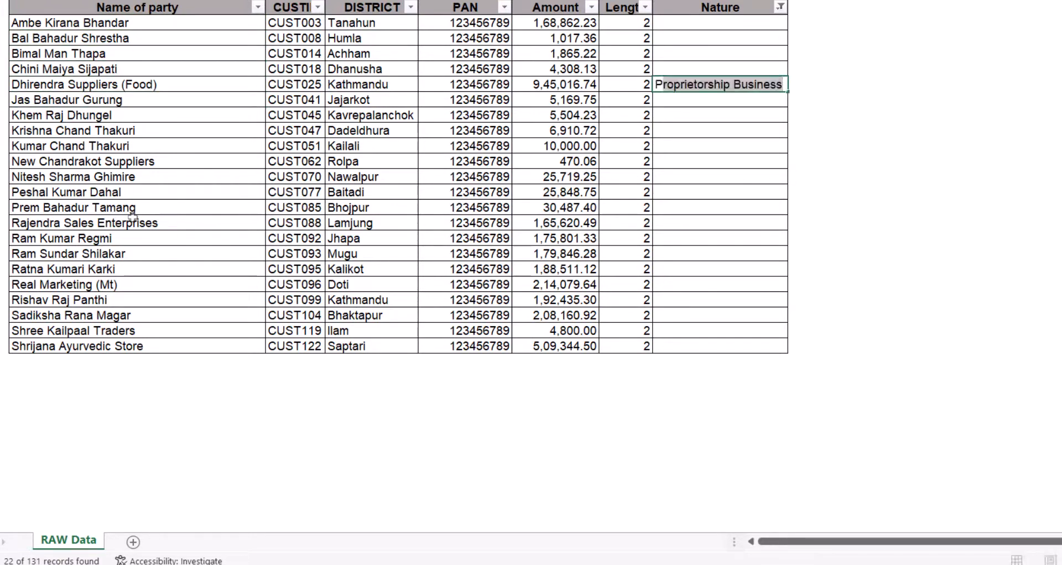
key(ctrl+Return)
key(shift+space)
key(Down)
key(Down)
key(Down)
key(Down)
key(Down)
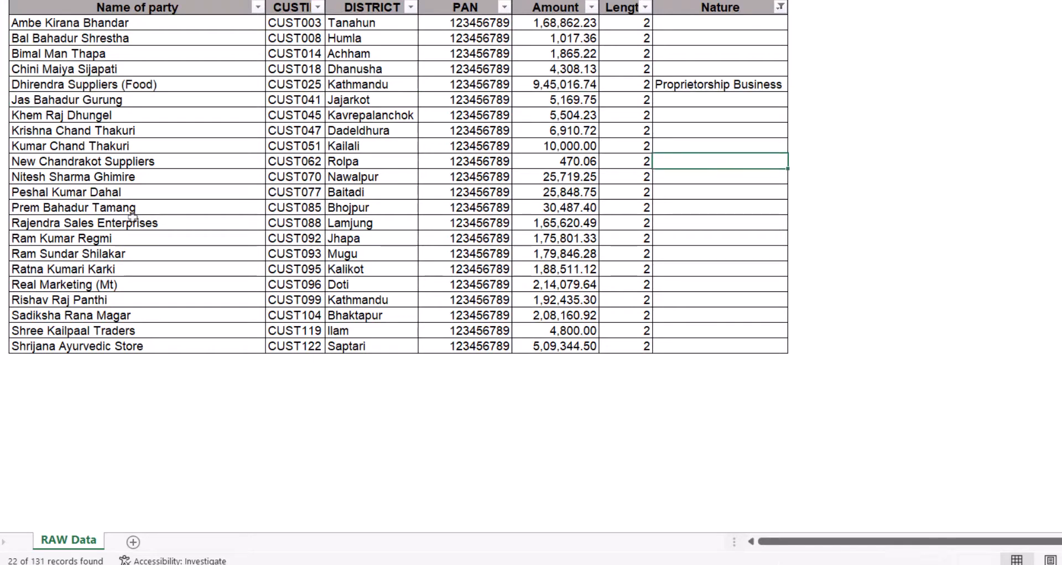
text(P)
key(ctrl+Return)
key(shift+space)
key(shift+Down)
key(shift+Down)
key(shift+Down)
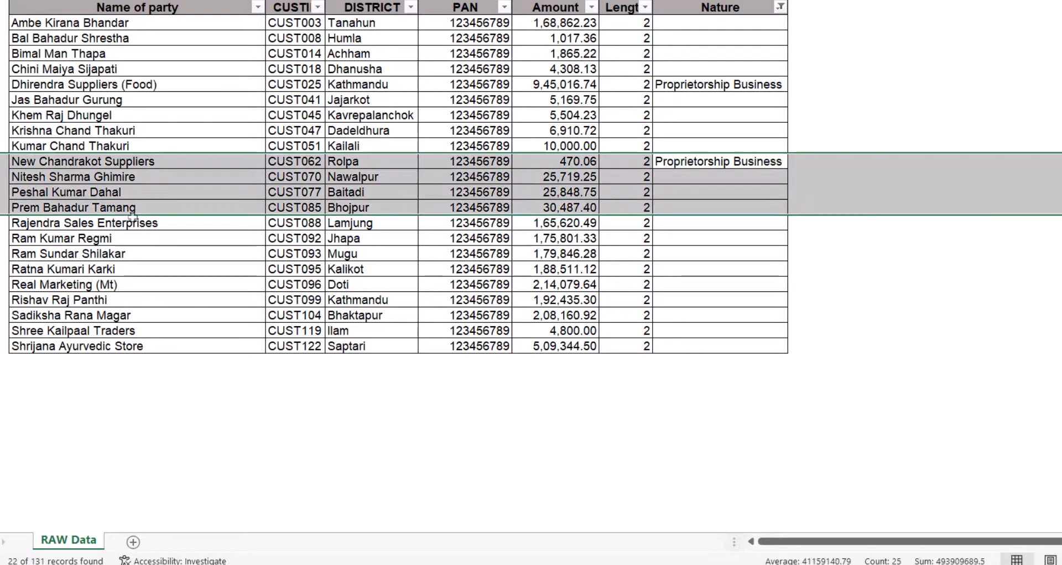
- Tag Rajendra Sales Enterprises, Shree Kailpaal Traders and Shrijana Ayurvedic Store as Proprietorship Business, then reapply the filter
key(Down)
key(Down)
key(Down)
key(Down)
key(shift+space)
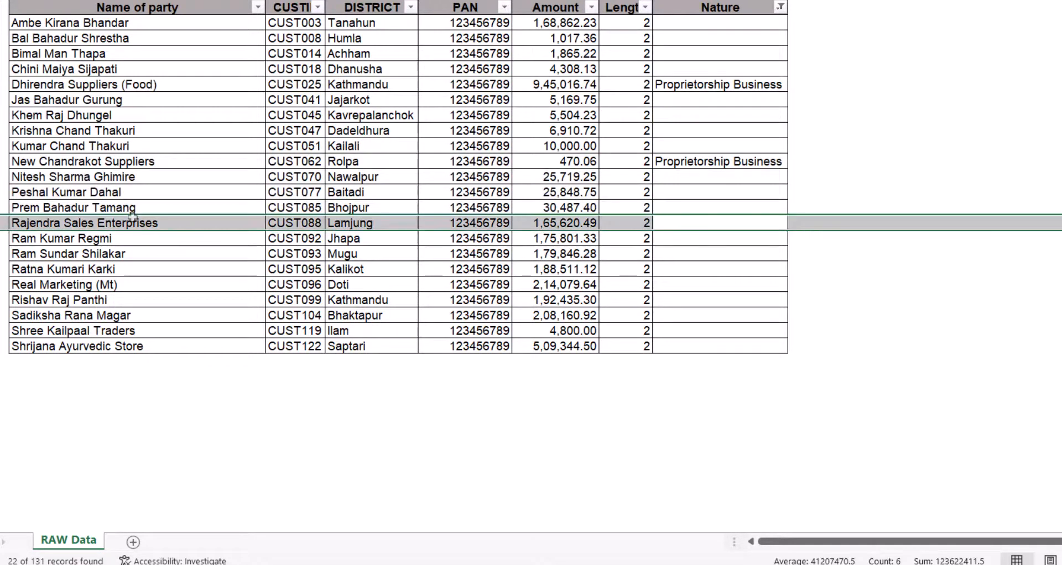
key(shift+BackSpace)
text(Proprietorship Business)
key(ctrl+Return)
key(shift+space)
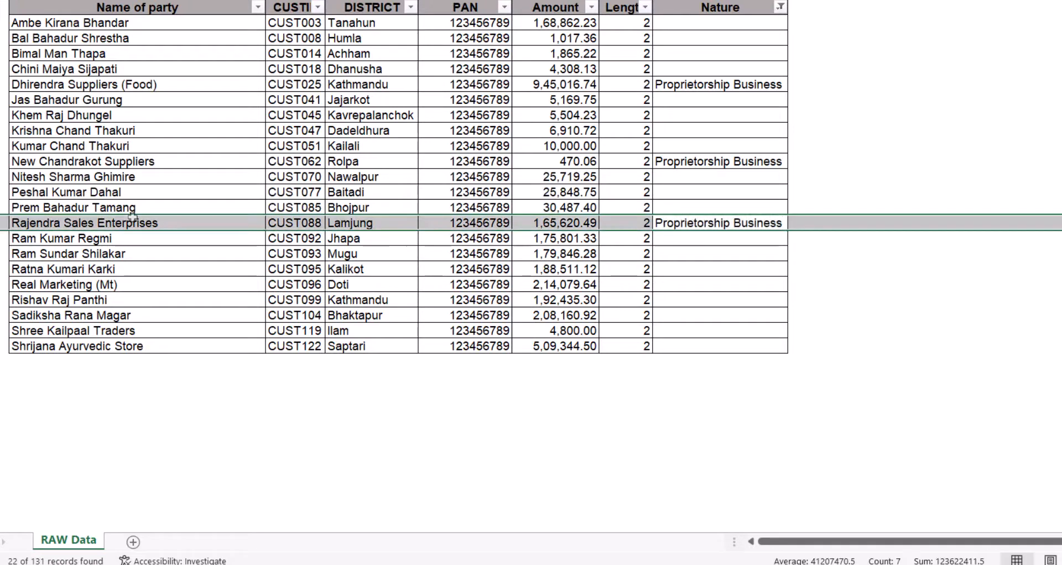
key(Down)
key(Down)
key(Down)
key(Down)
key(Down)
key(Down)
key(Down)
key(shift+Down)
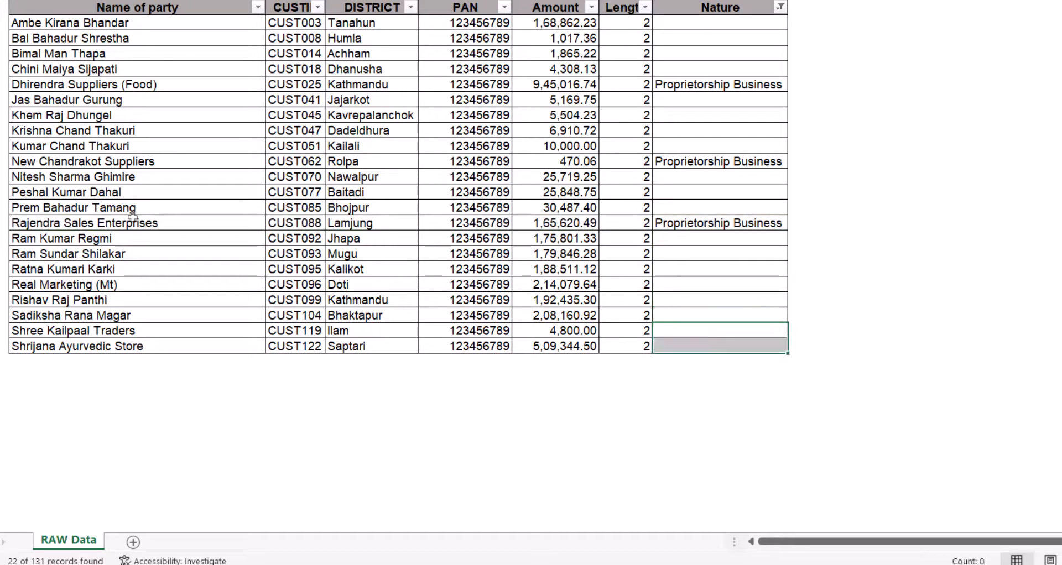
text(Proprietorship Business)
key(ctrl+Return)
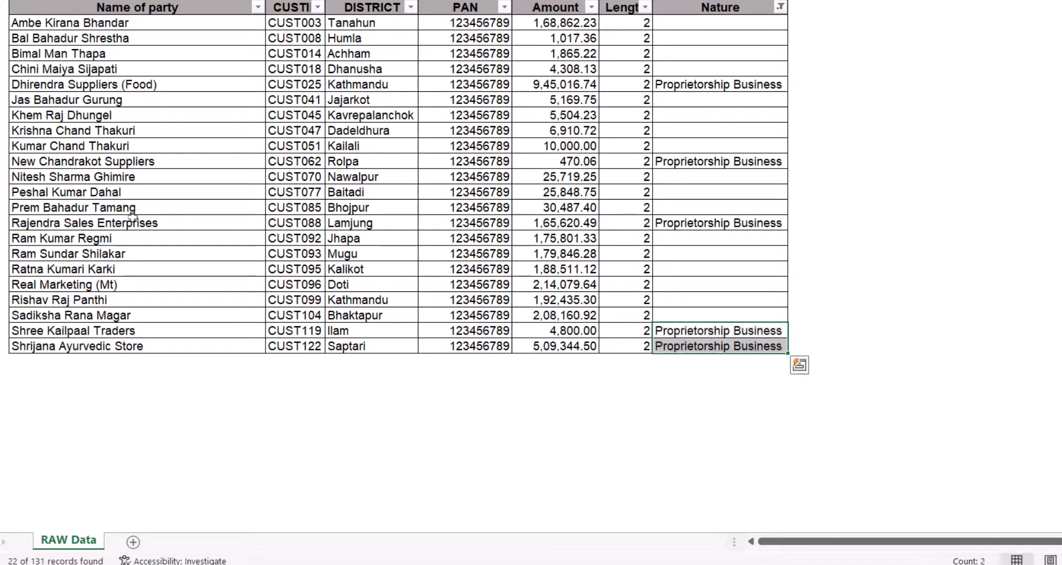
key(alt+a)
- Tag Real Marketing (Mt) as Proprietorship Business and reapply the filter to hide it
key(y)
key(3)
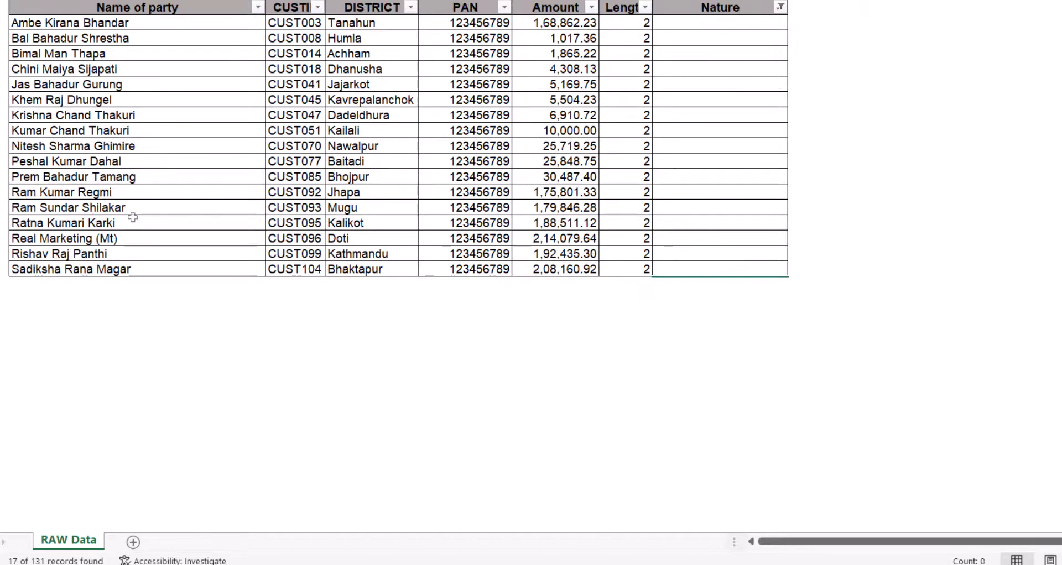
key(Left)
key(ctrl+shift+Up)
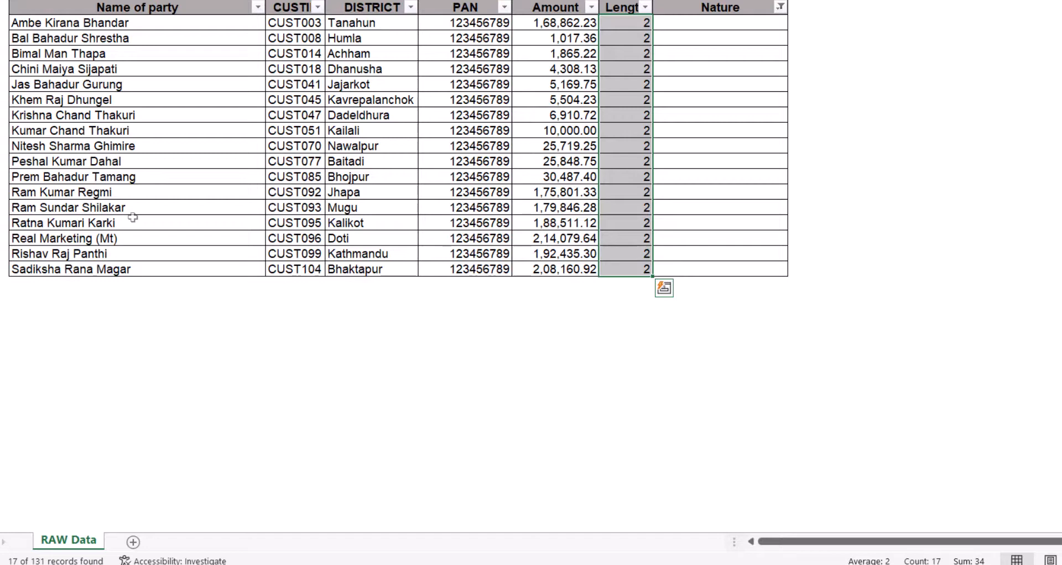
key(Down)
key(Up)
key(Up)
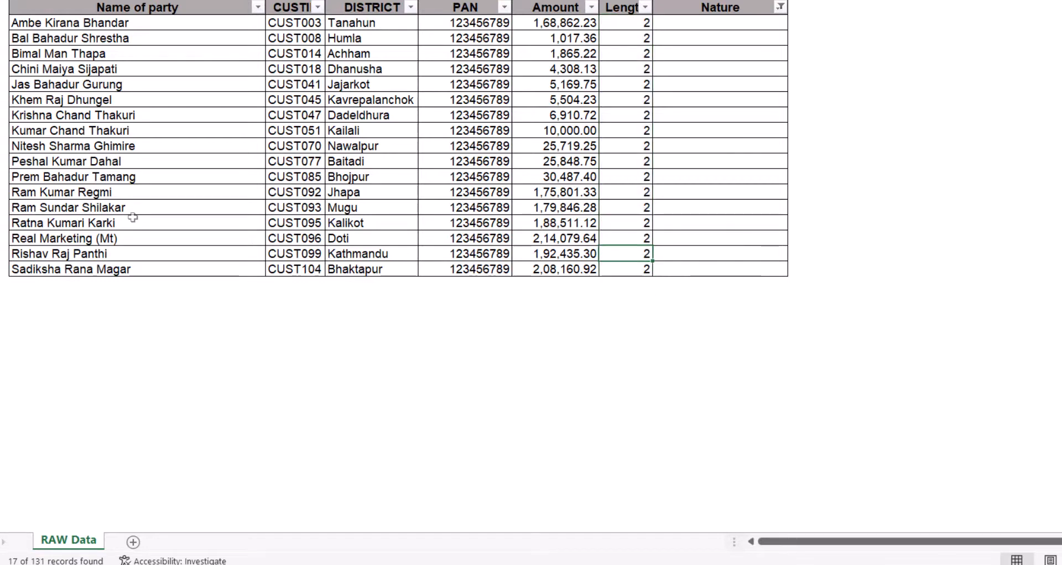
key(Up)
key(Right)
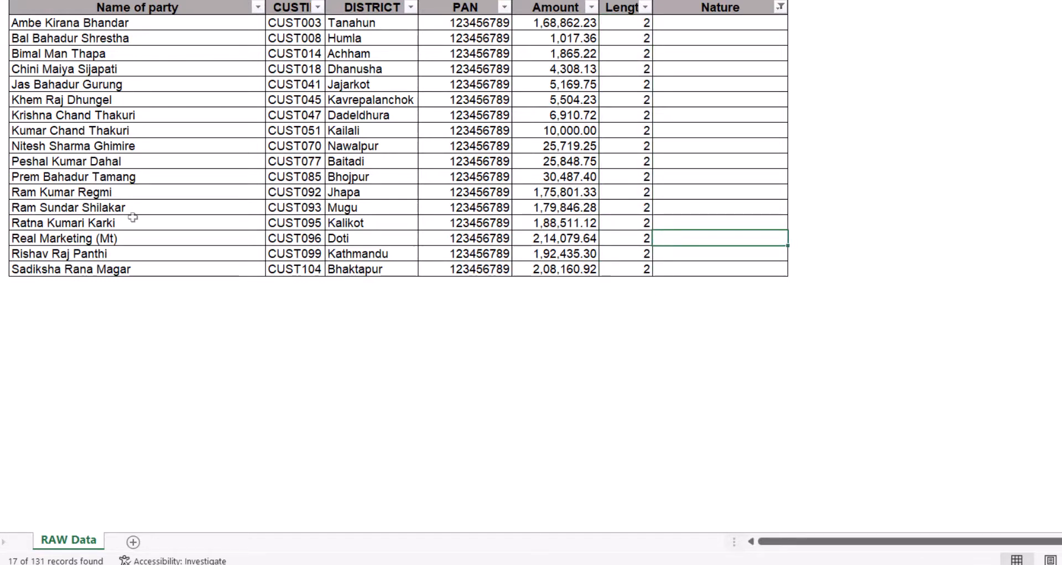
text(Proprietorship Business)
key(Return)
key(Up)
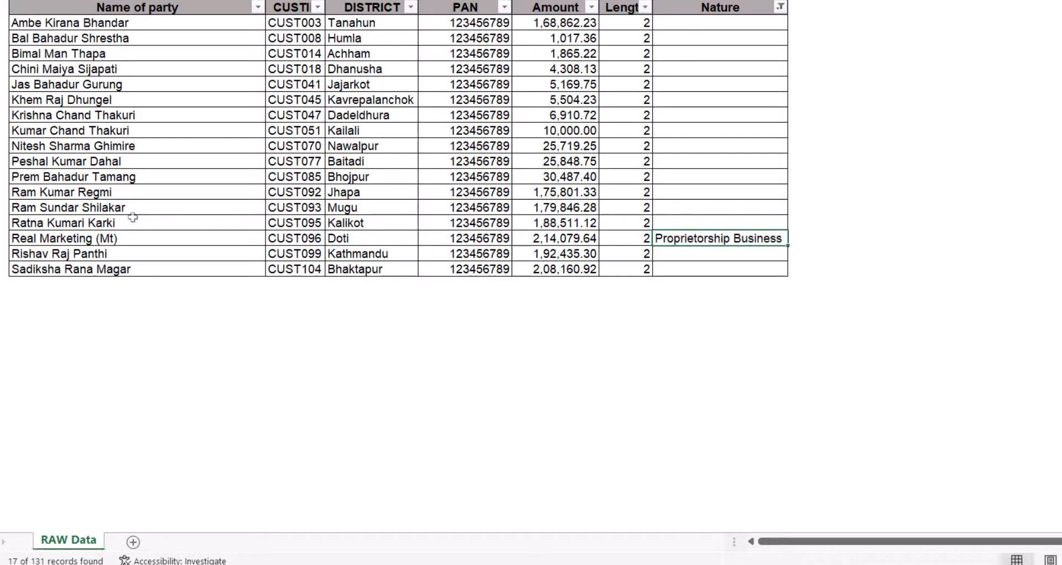
key(ctrl+alt+l)
- Fill Individual Customer into all remaining blank Nature cells of the two-space parties
key(Left)
key(ctrl+Down)
key(Right)
key(ctrl+shift+Up)
key(shift+Down)
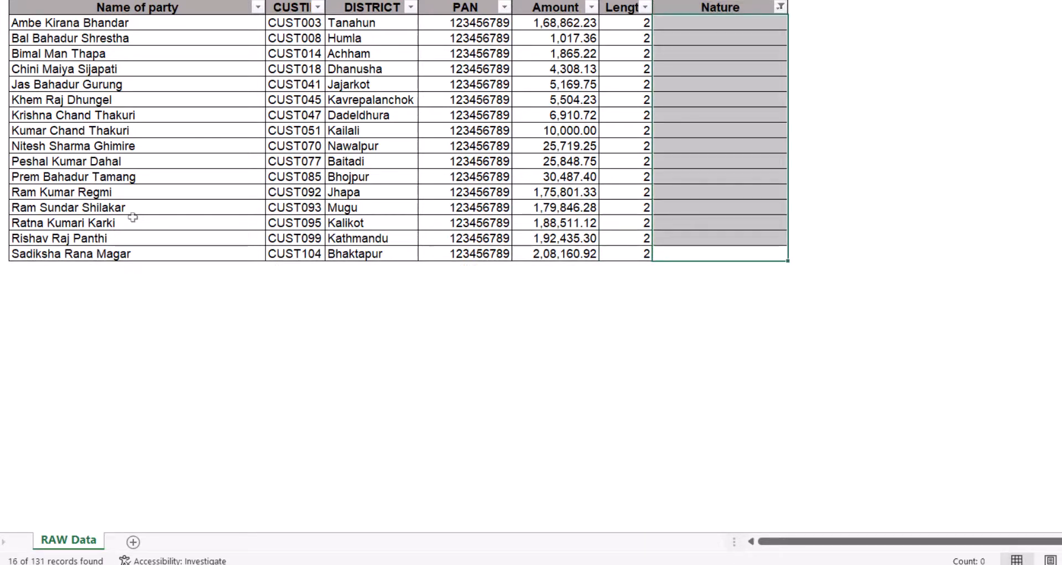
text(Individual Customer)
key(ctrl+Return)
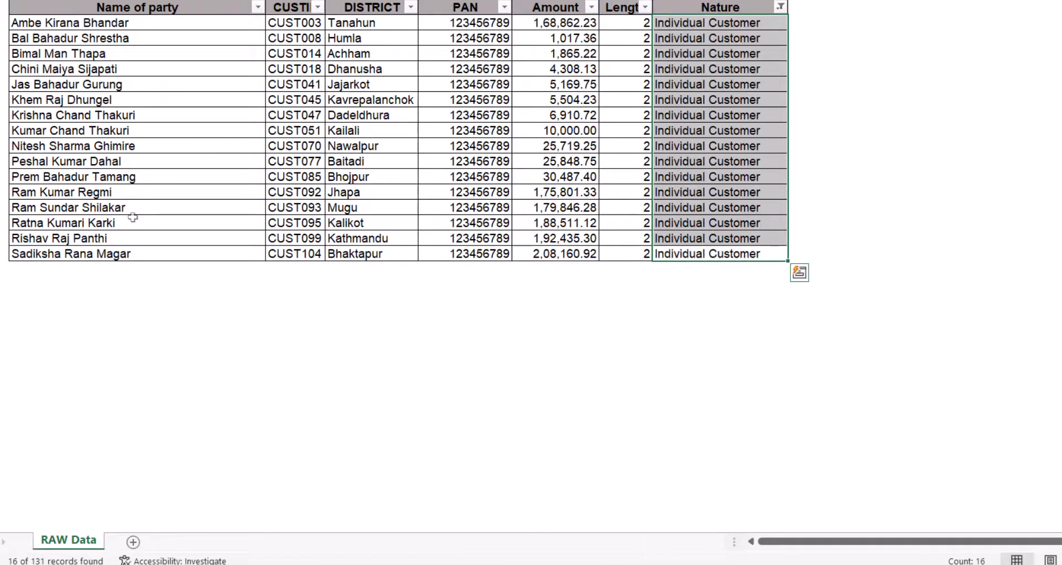
key(ctrl+Up)
key(alt+a)
- Clear the Nature filter so all debtors show again
key(c)
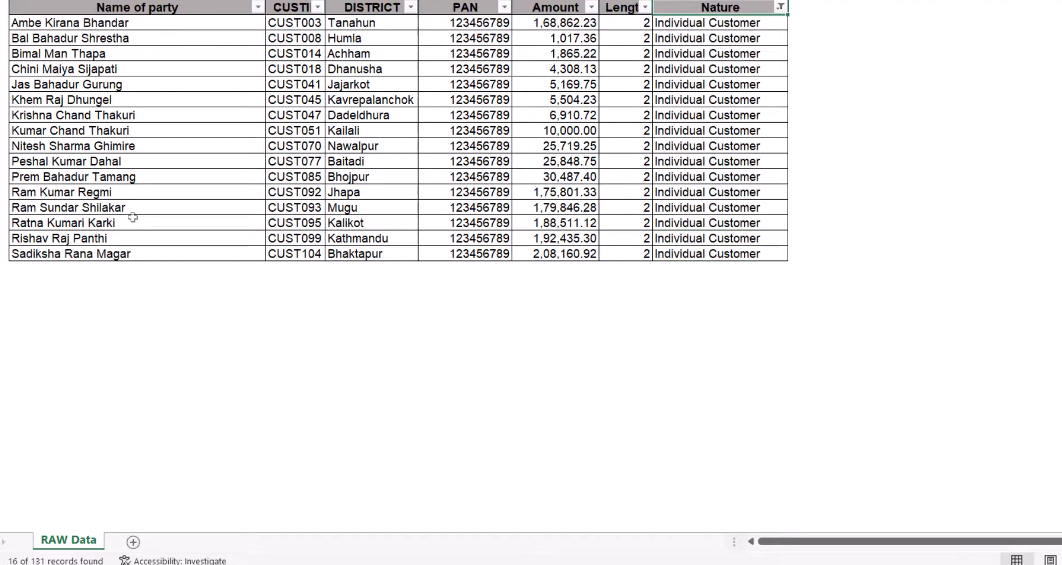
key(ctrl+Down)
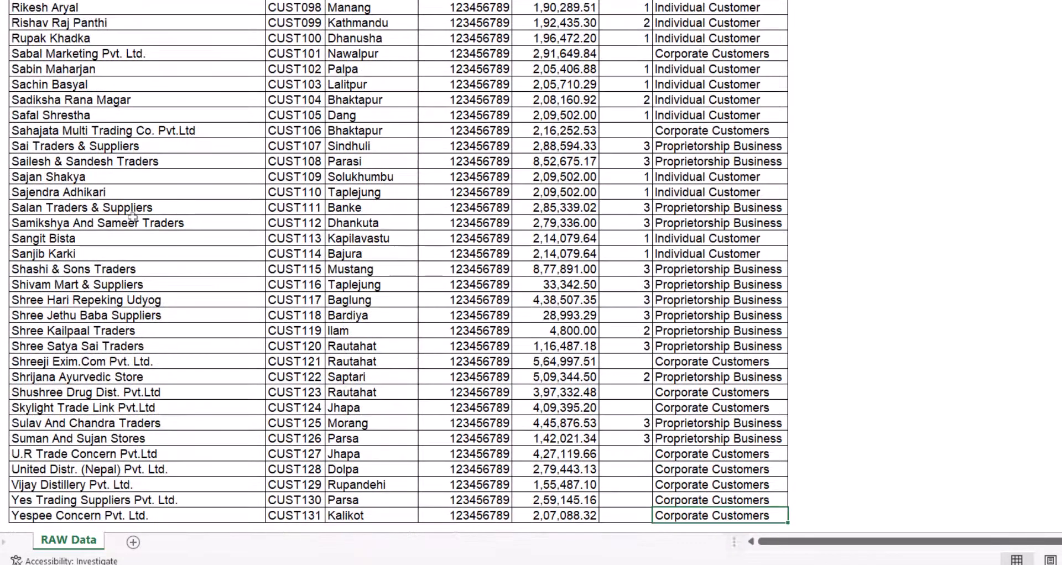
key(ctrl+Up)
key(ctrl+shift+Down)
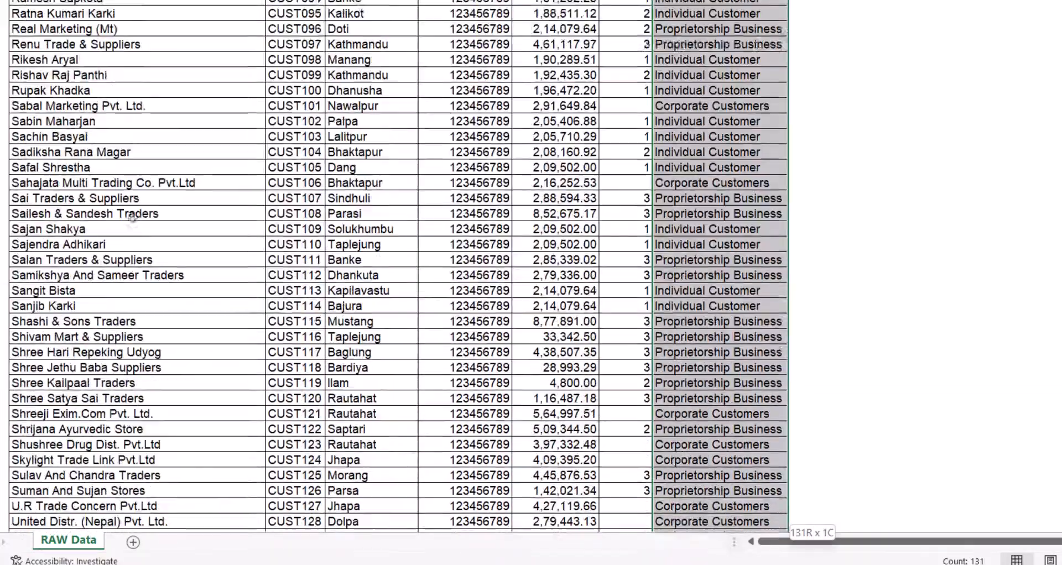
key(ctrl+Up)
key(Right)
key(Down)
key(Down)
key(Right)
key(Down)
key(Down)
key(Down)
key(Down)
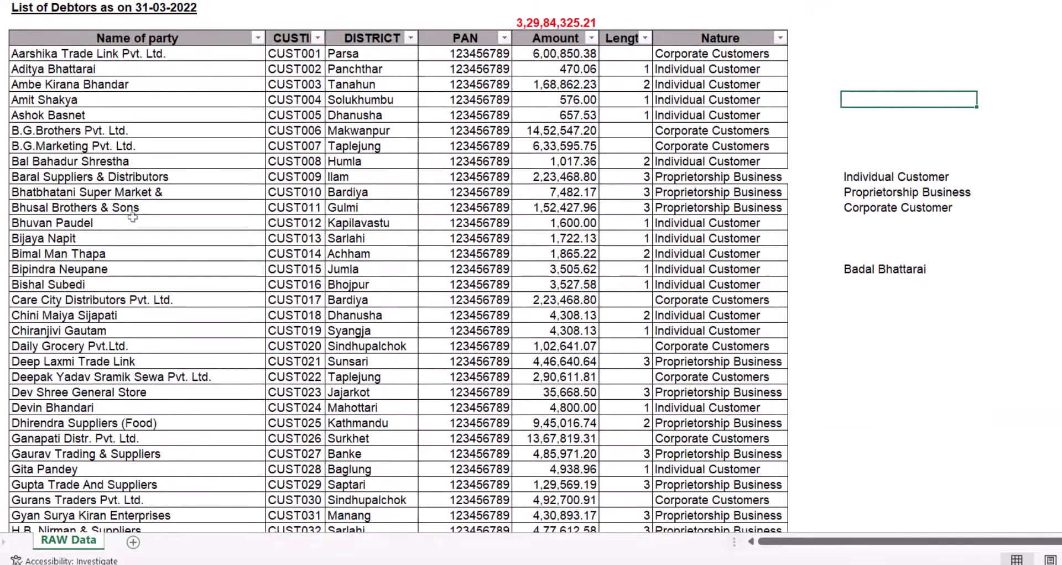
key(Down)
key(Down)
key(Down)
key(Down)
key(Down)
key(Right)
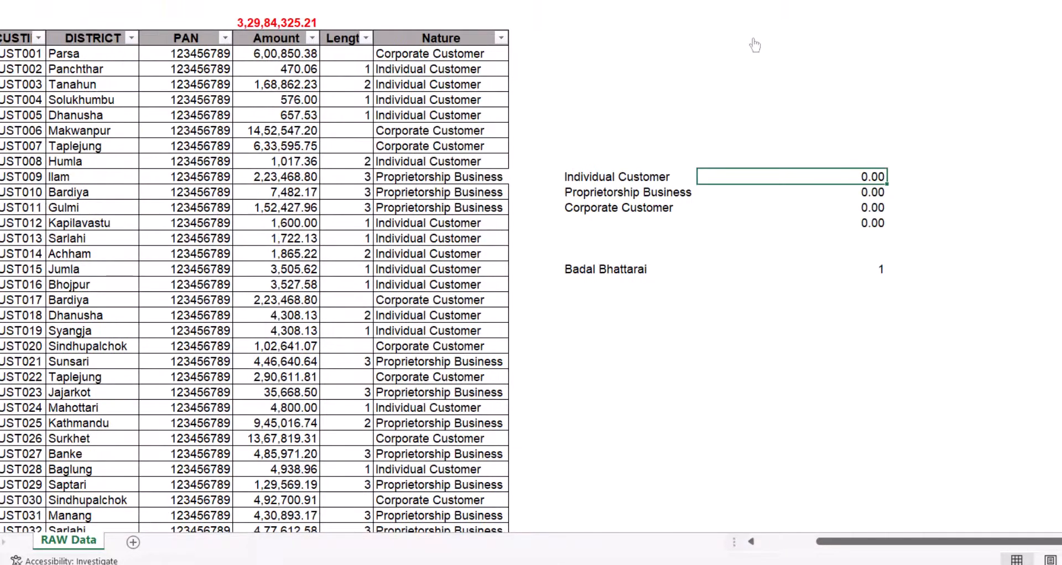
- Enter =SUMIFS(F:F,H:H,J13) beside Individual Customer to total its Amount
text(=sumifs()
key(Left)
key(Left)
key(Left)
key(Left)
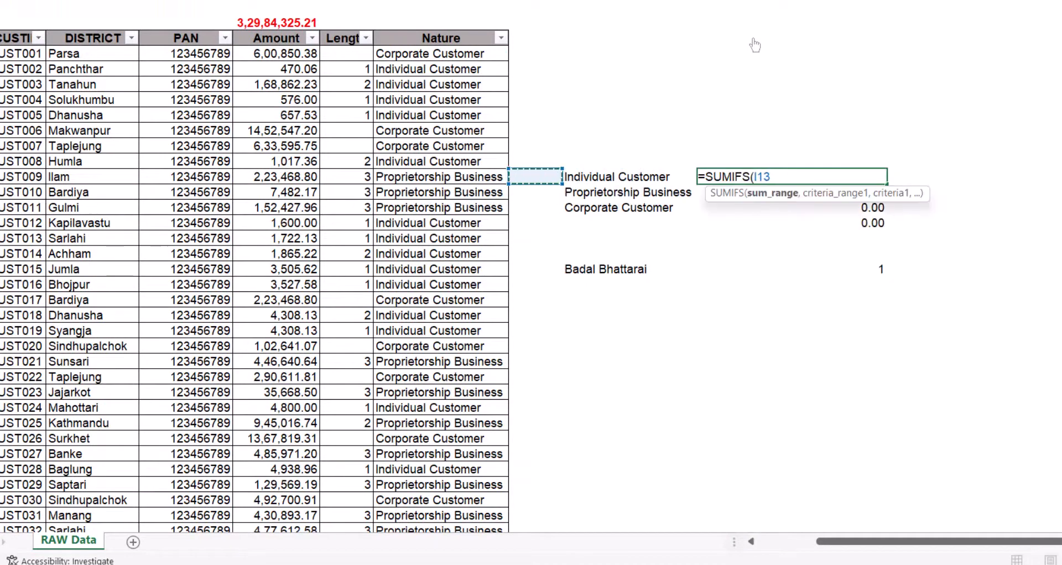
key(ctrl+space)
text(,)
key(Left)
key(Left)
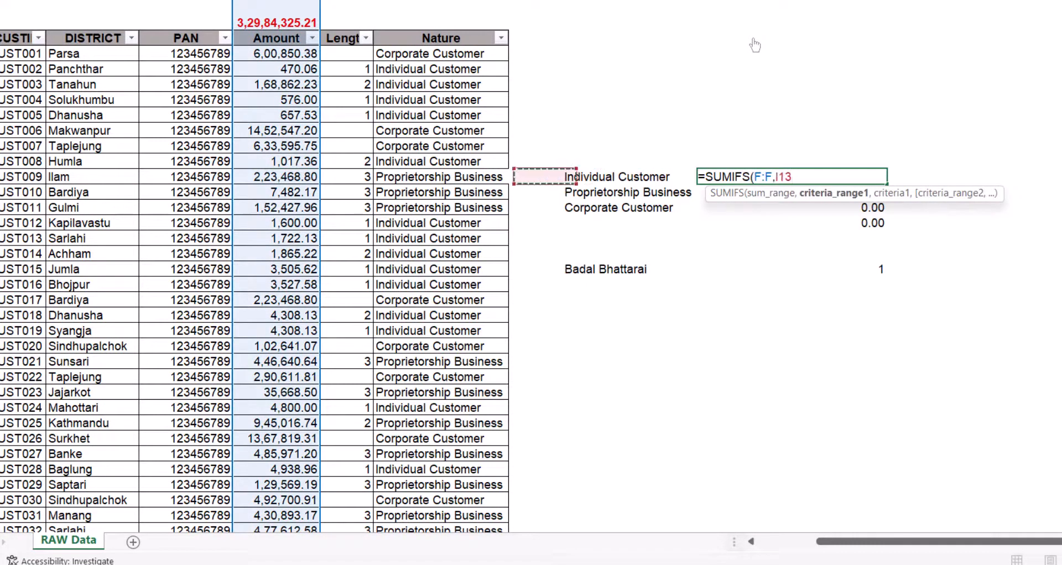
key(ctrl+space)
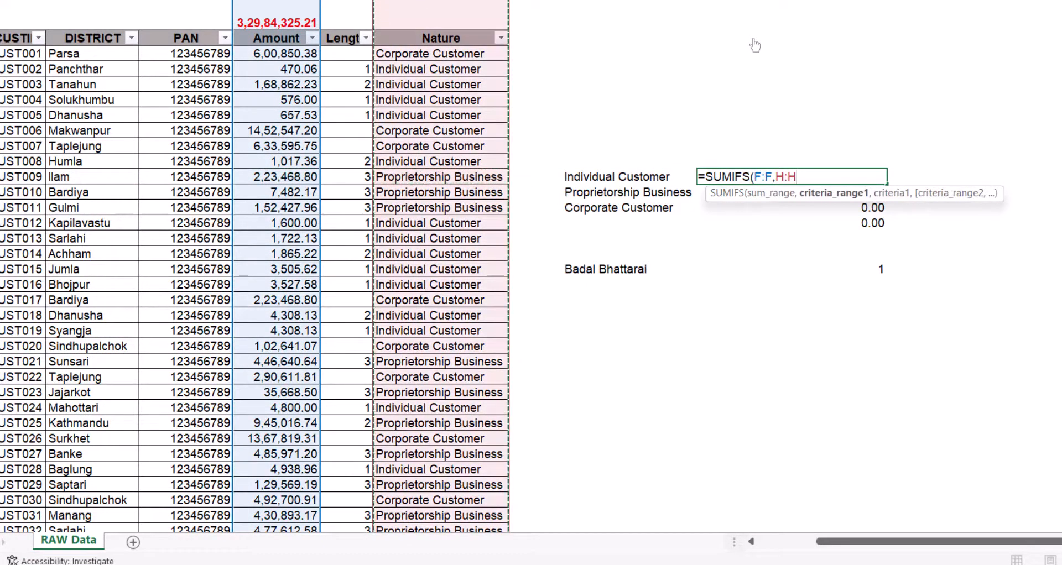
text(,)
key(Left)
key(Return)
- Copy the SUMIFS formula to Proprietorship Business and Corporate Customer, checking the 3,29,84,325.21 combined total
key(Up)
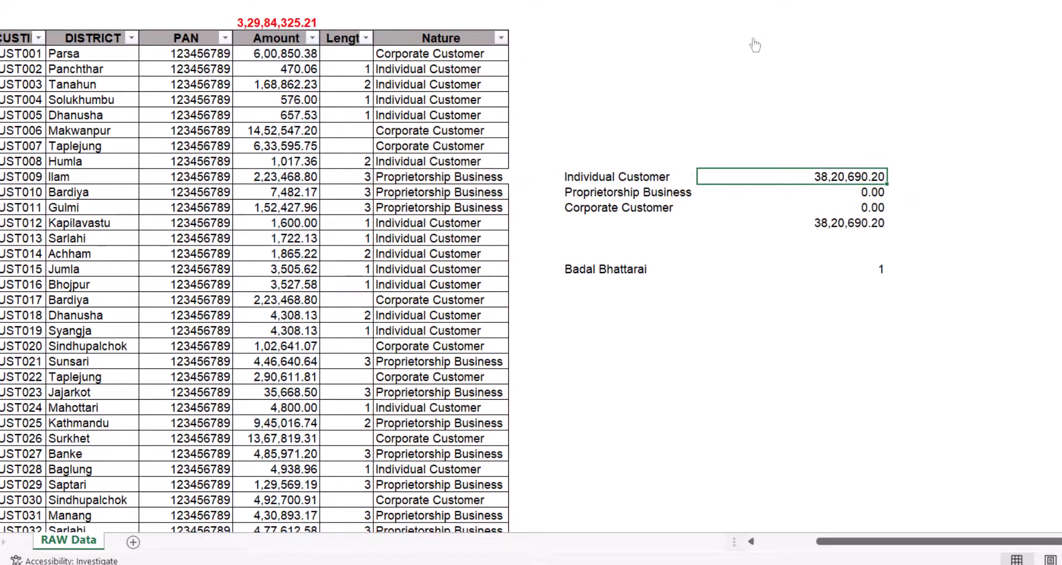
key(ctrl+c)
key(shift+Down)
key(shift+Down)
key(ctrl+v)
key(Escape)
key(Down)
key(Down)
key(Down)
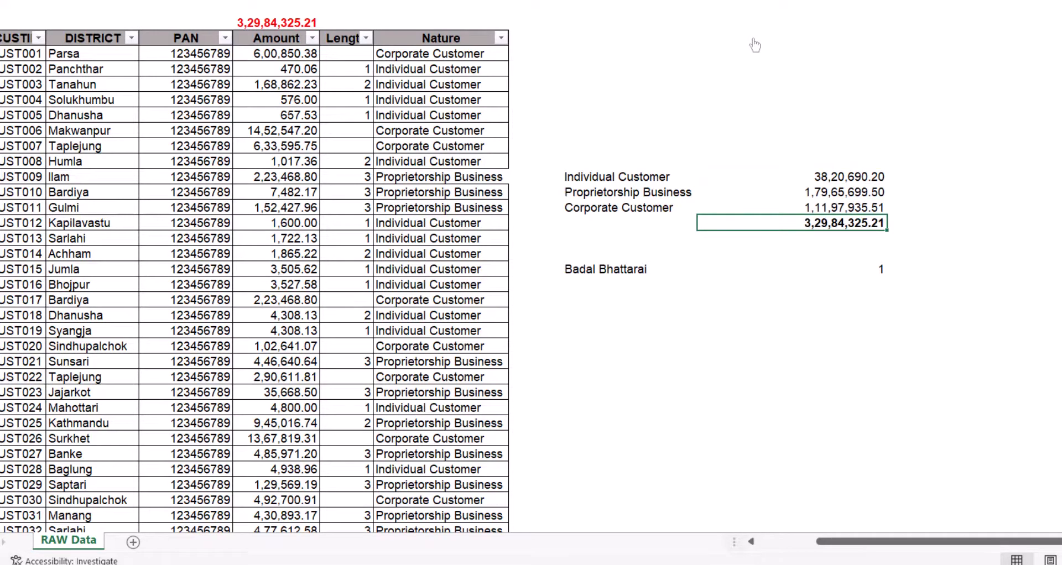
scroll(754, 41, left, 3)
scroll(753, 38, up, 1)
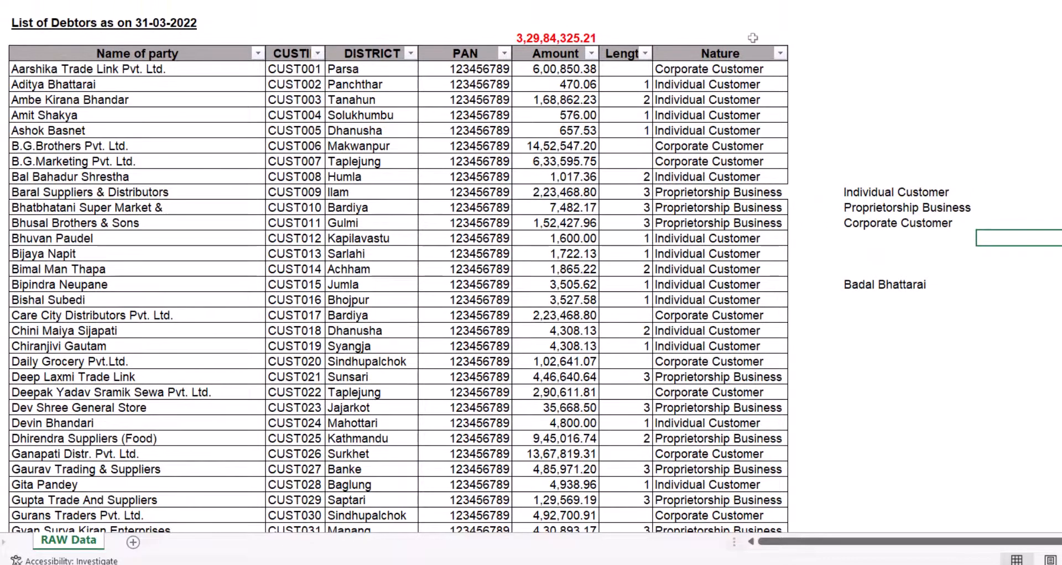